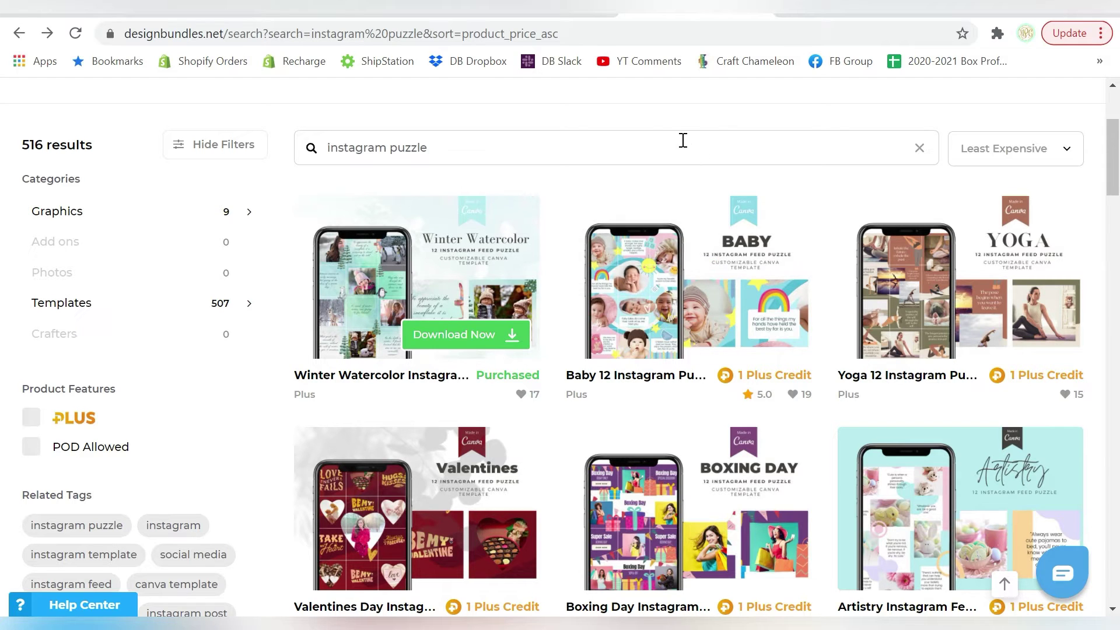
Browse the "instagram puzzle" search results for a suitable customizable feed template.
scroll(681, 120, "down", 3)
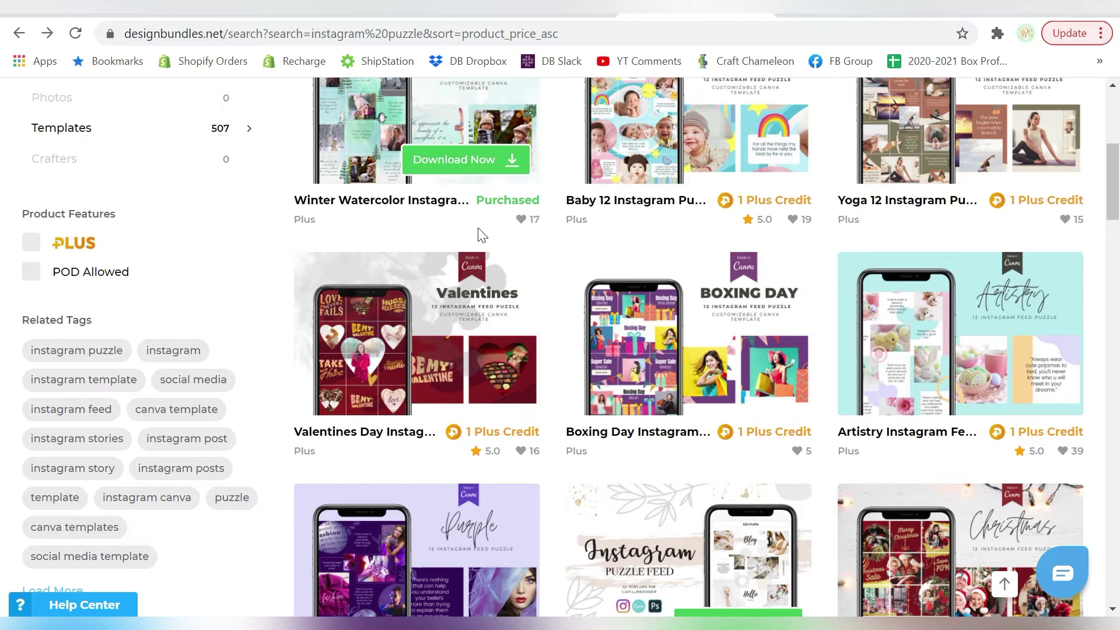
scroll(478, 232, "up", 4)
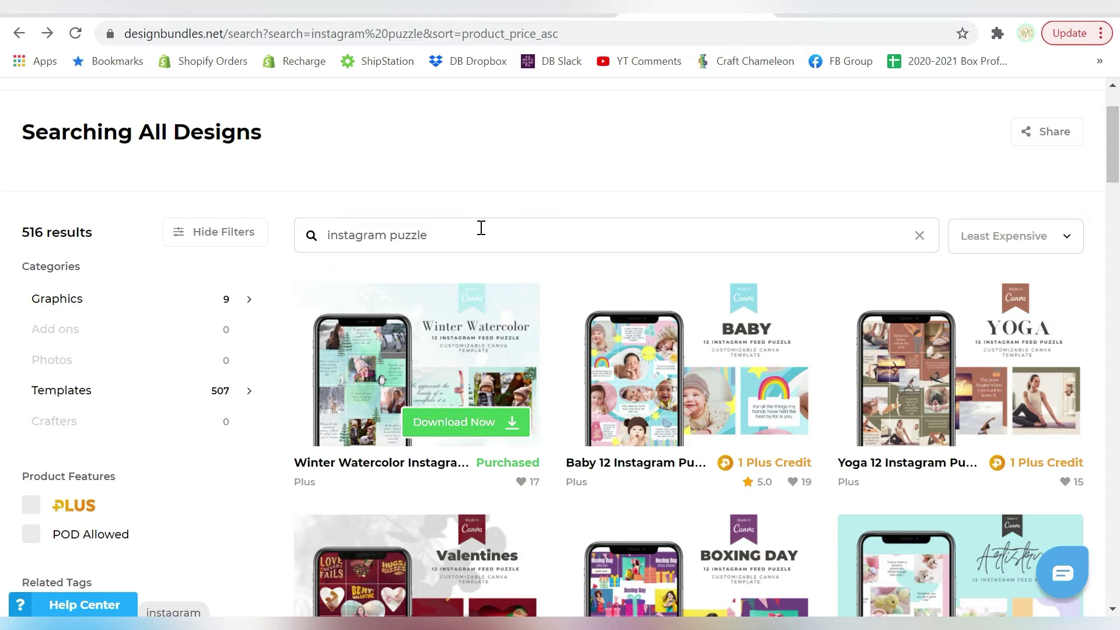
scroll(481, 230, "down", 5)
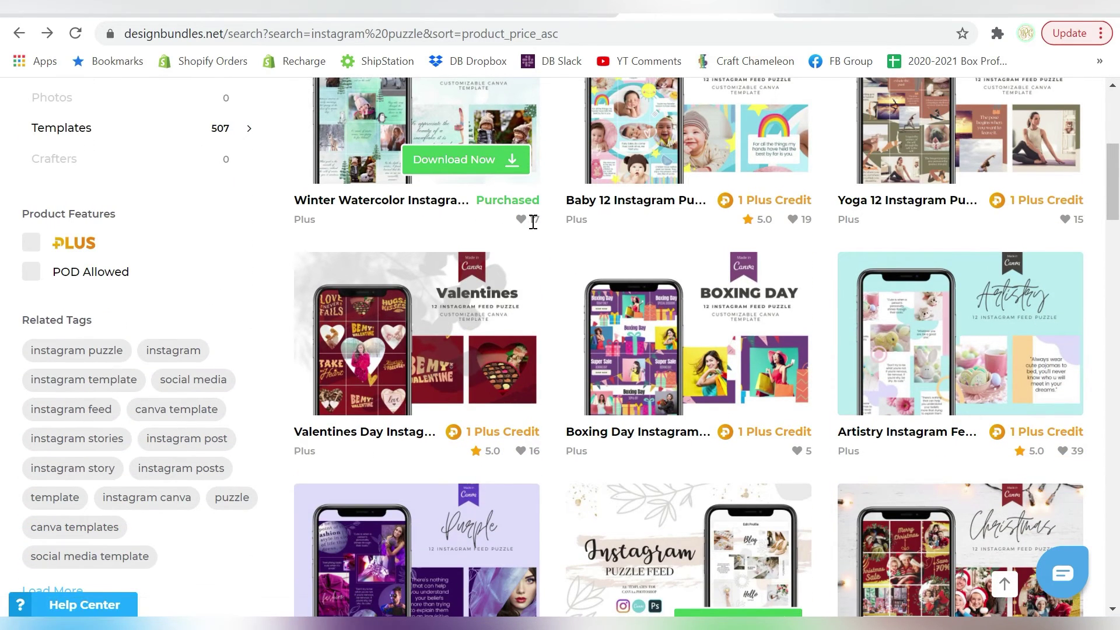
scroll(533, 222, "down", 8)
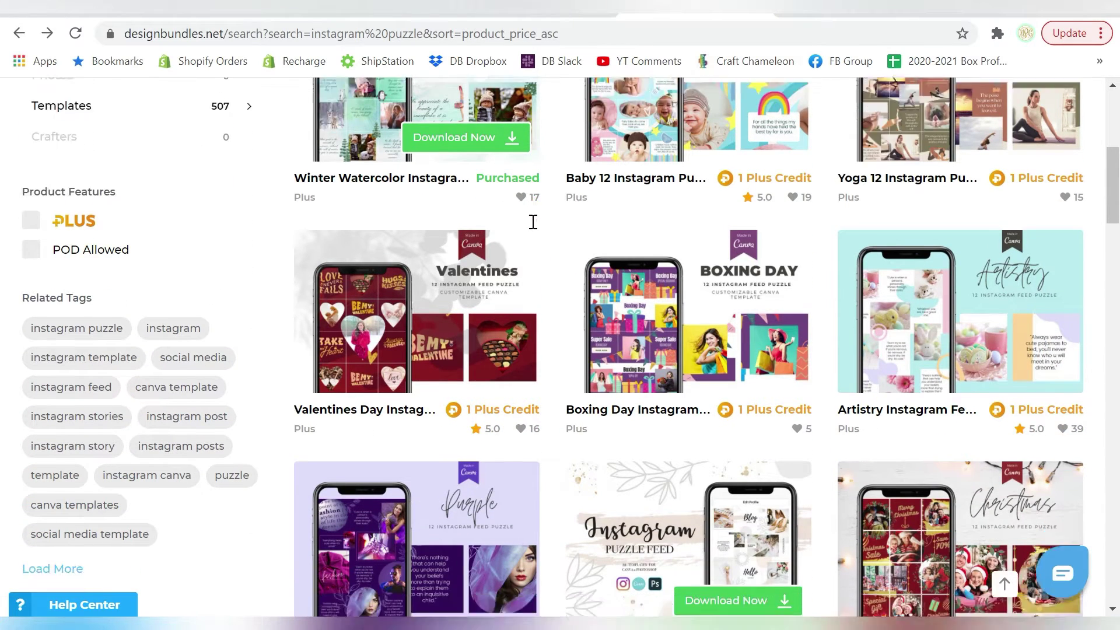
scroll(693, 229, "up", 2)
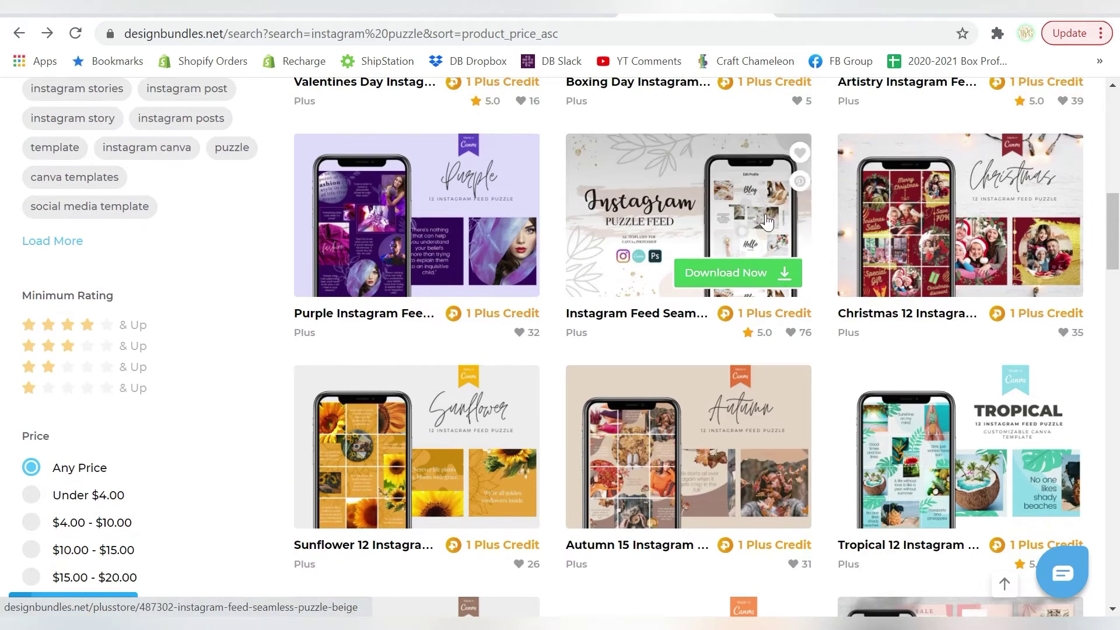
left_click(657, 213)
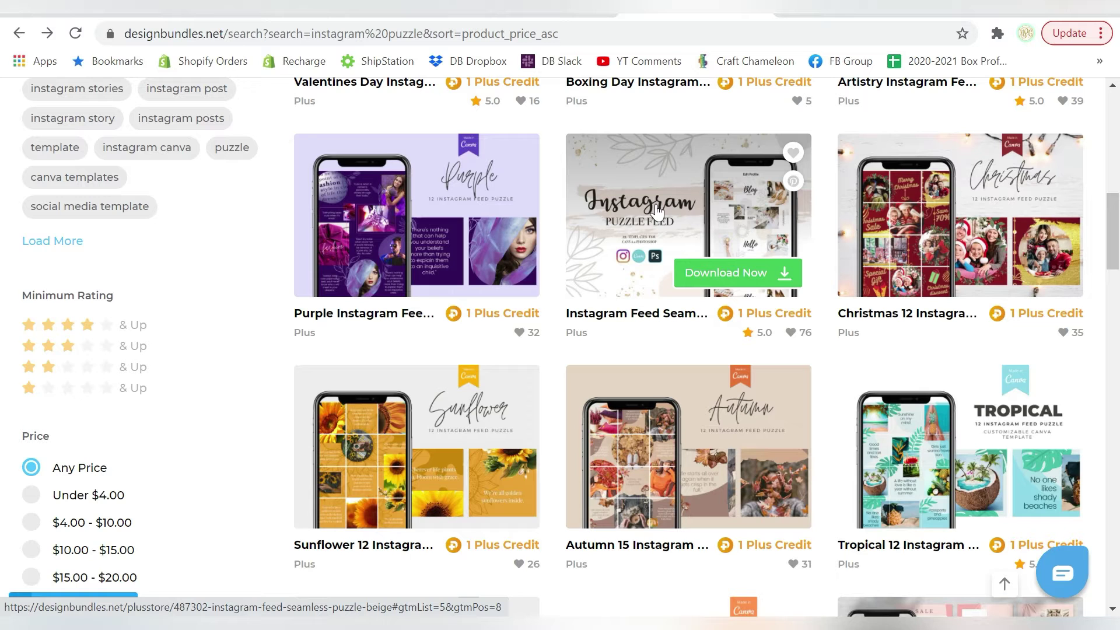
scroll(657, 213, "down", 1)
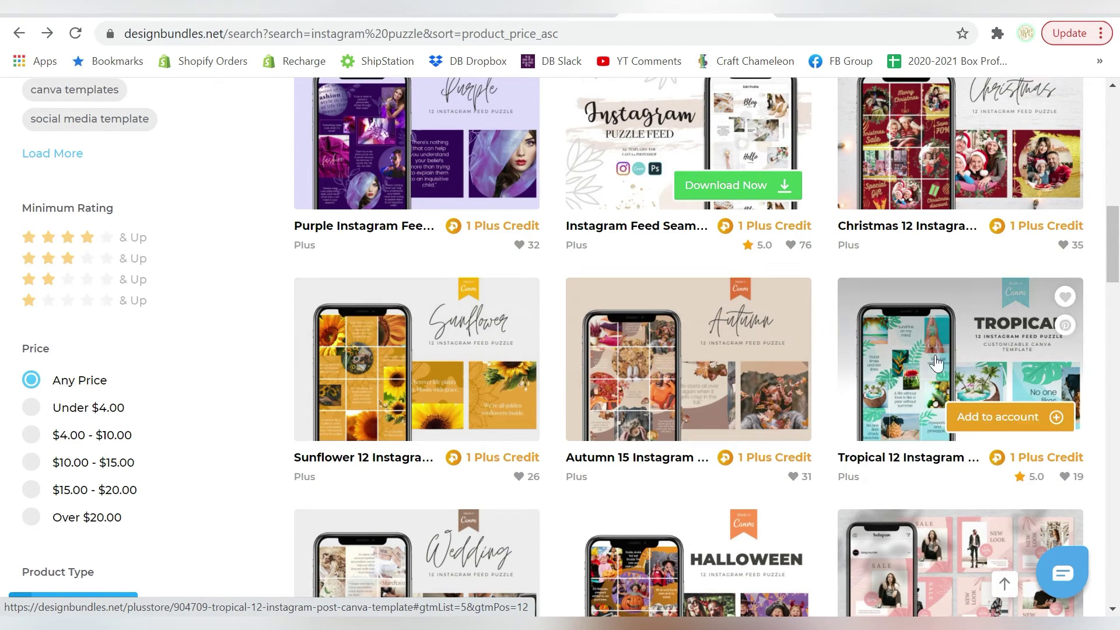
scroll(857, 352, "up", 6)
scroll(856, 353, "up", 5)
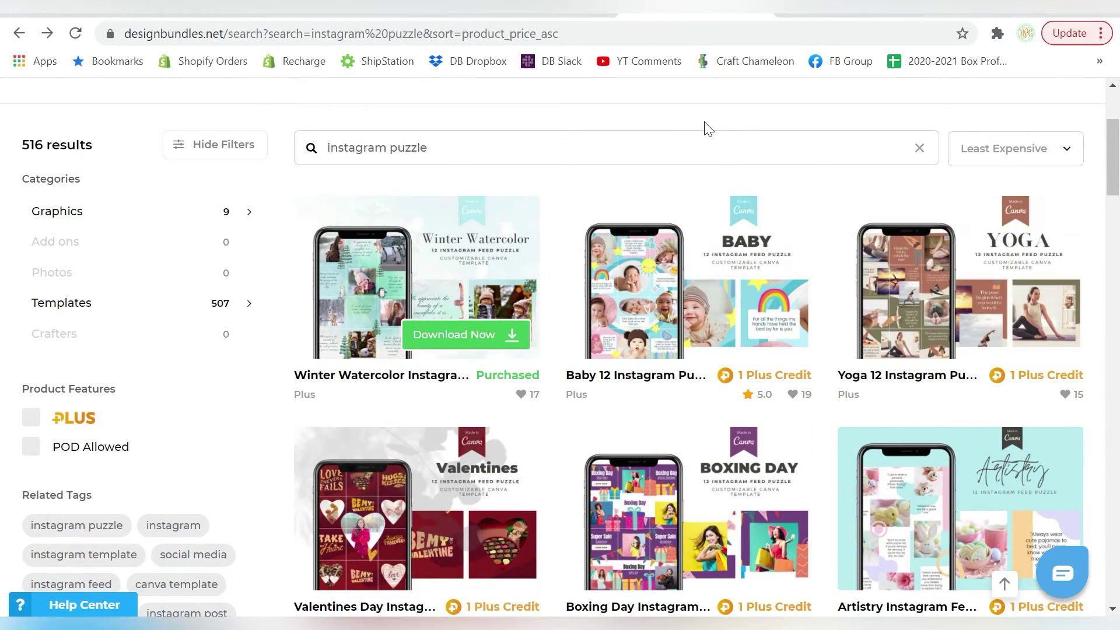
scroll(705, 125, "down", 3)
scroll(704, 126, "up", 6)
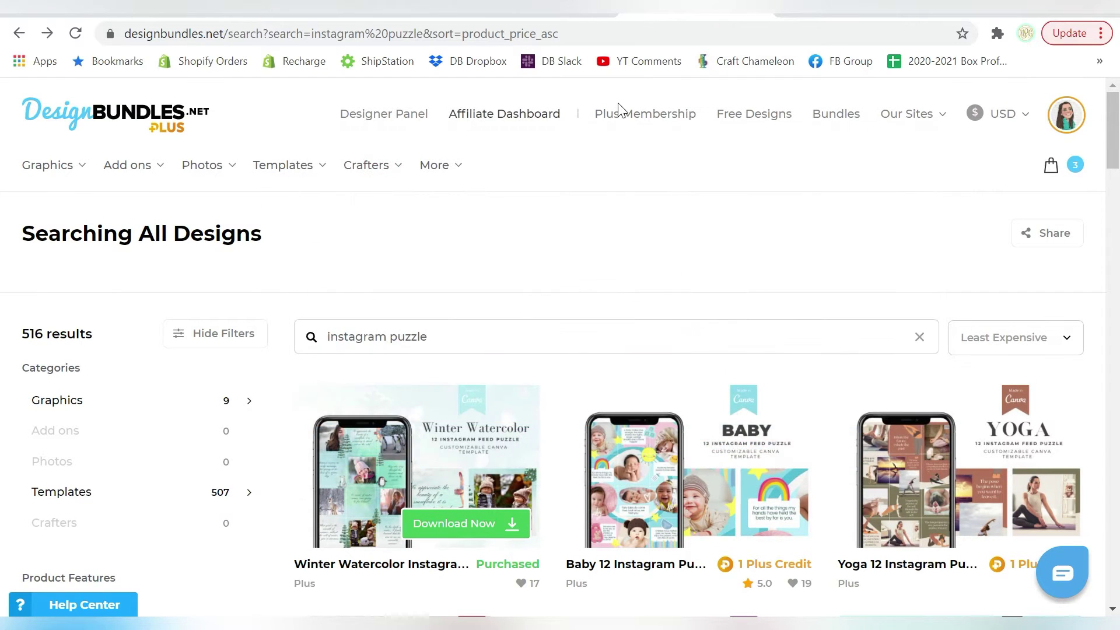
Go to the Plus Membership purchases and download the Instagram Feed Seamless Puzzle product again.
left_click(630, 115)
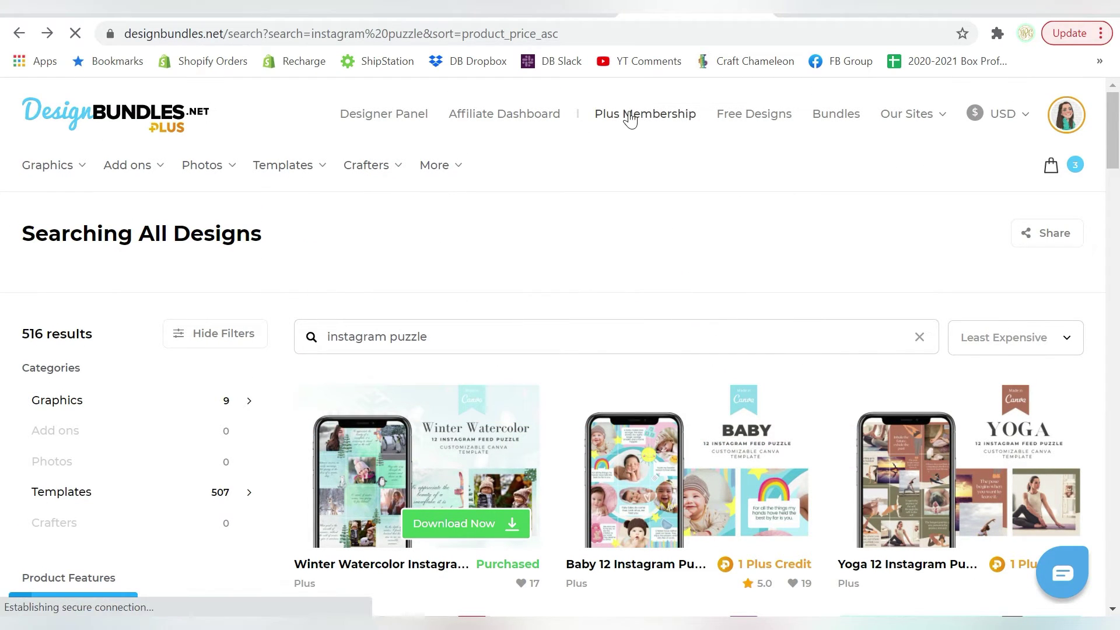
scroll(645, 183, "up", 1)
left_click(284, 100)
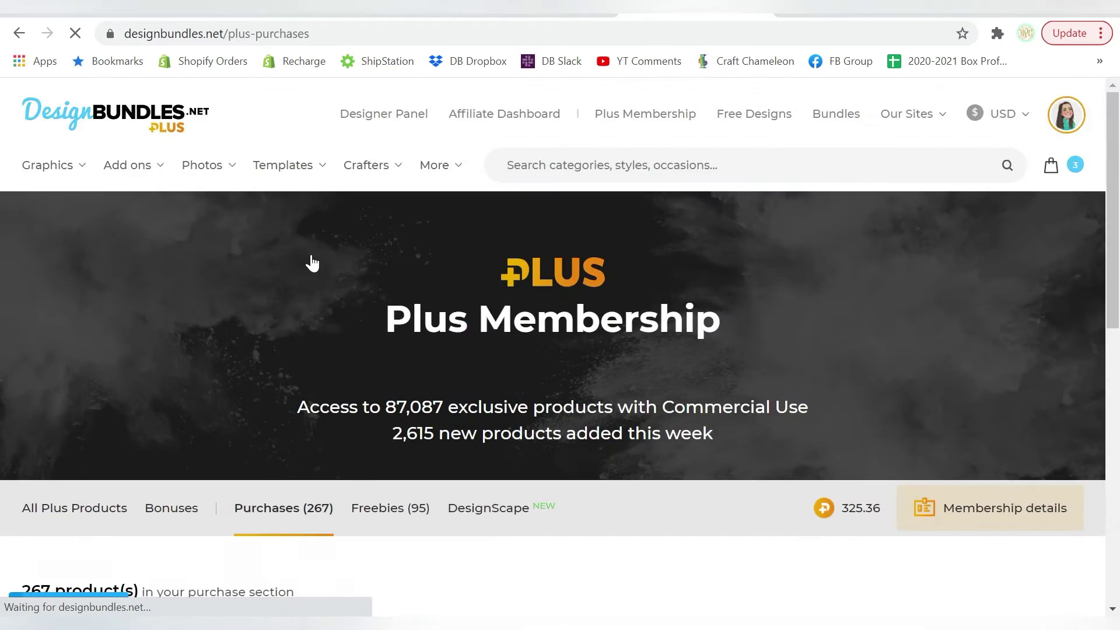
scroll(576, 246, "down", 1)
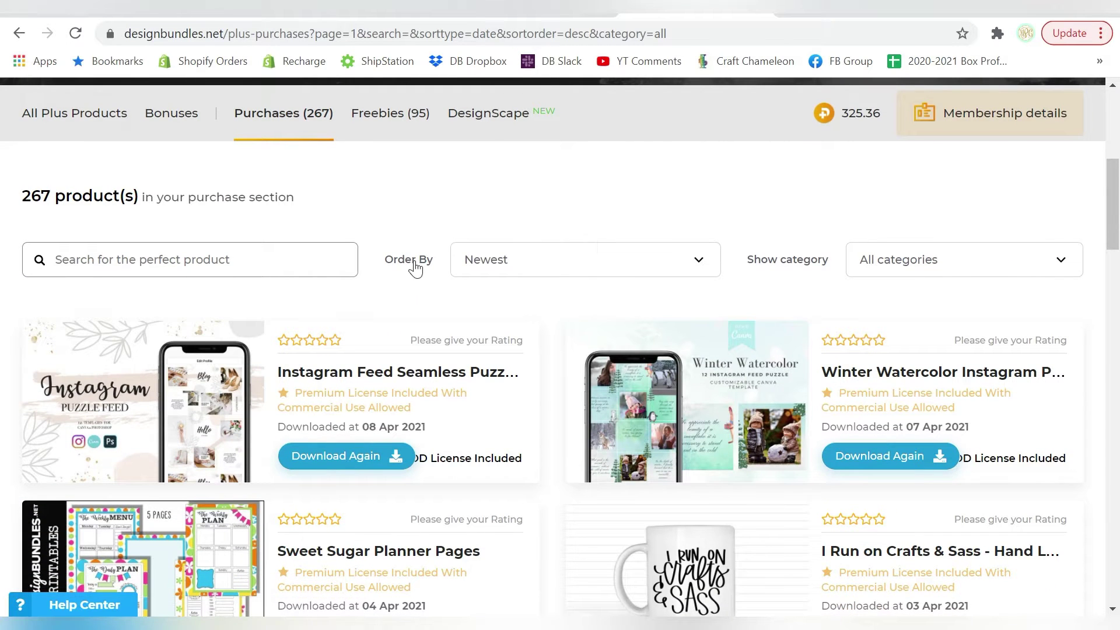
left_click(349, 461)
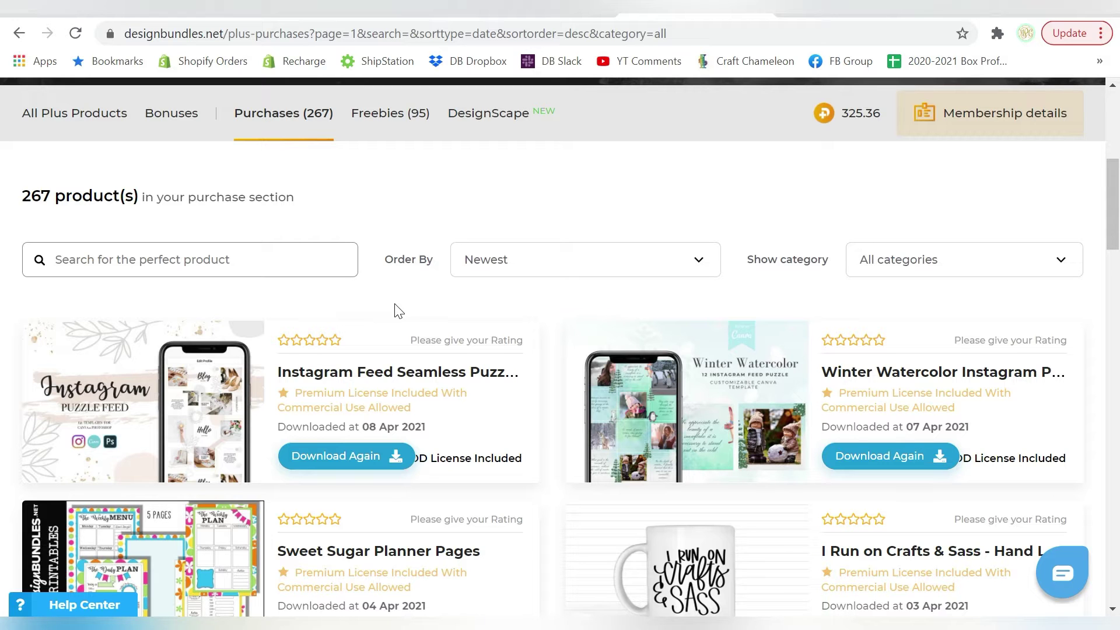
scroll(396, 306, "up", 5)
scroll(471, 376, "down", 3)
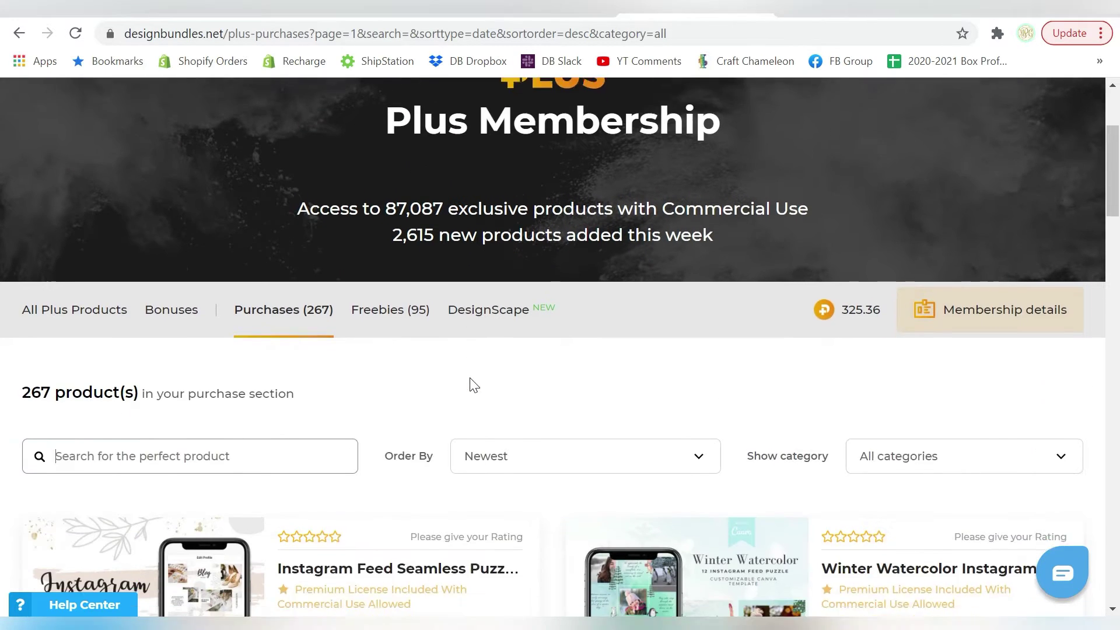
scroll(471, 380, "down", 1)
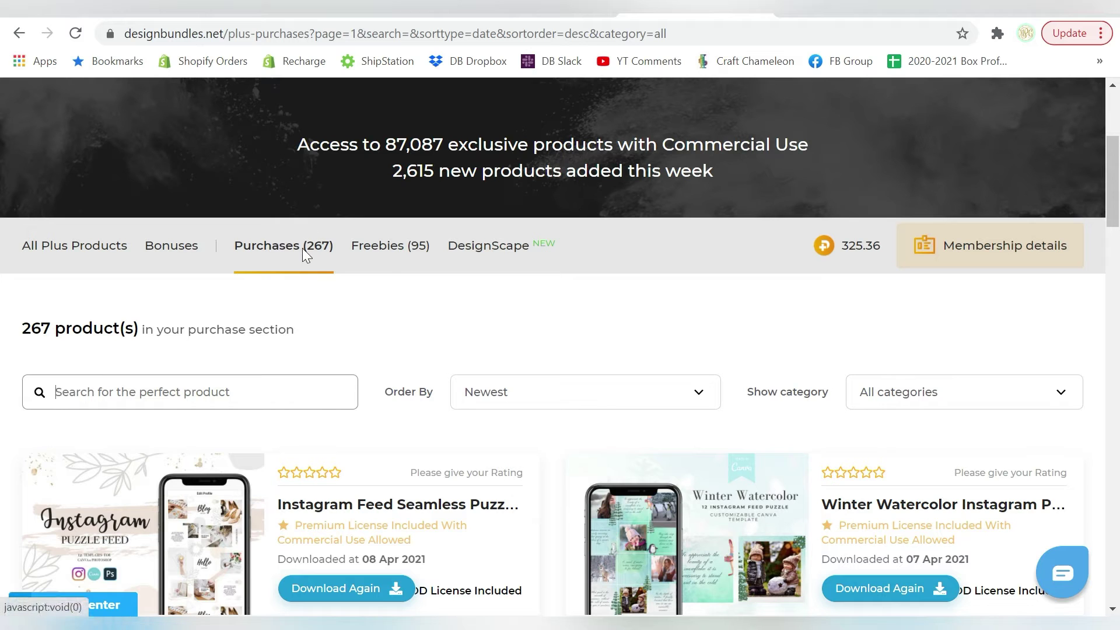
scroll(471, 345, "down", 1)
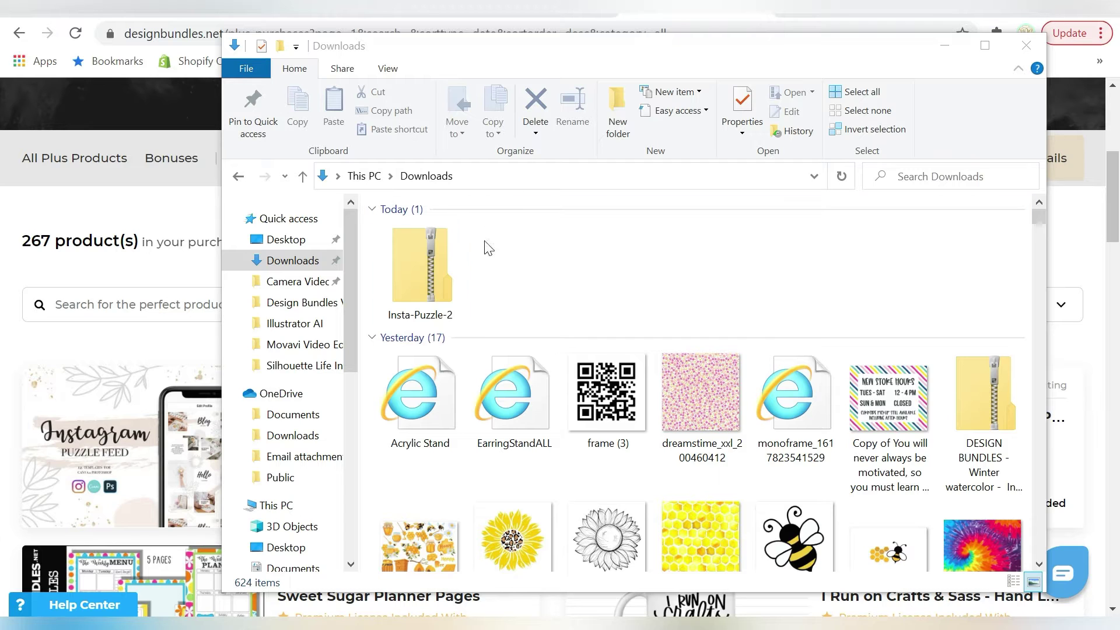
Extract the Insta-Puzzle-2 zip file from Downloads into its default destination folder.
right_click(429, 264)
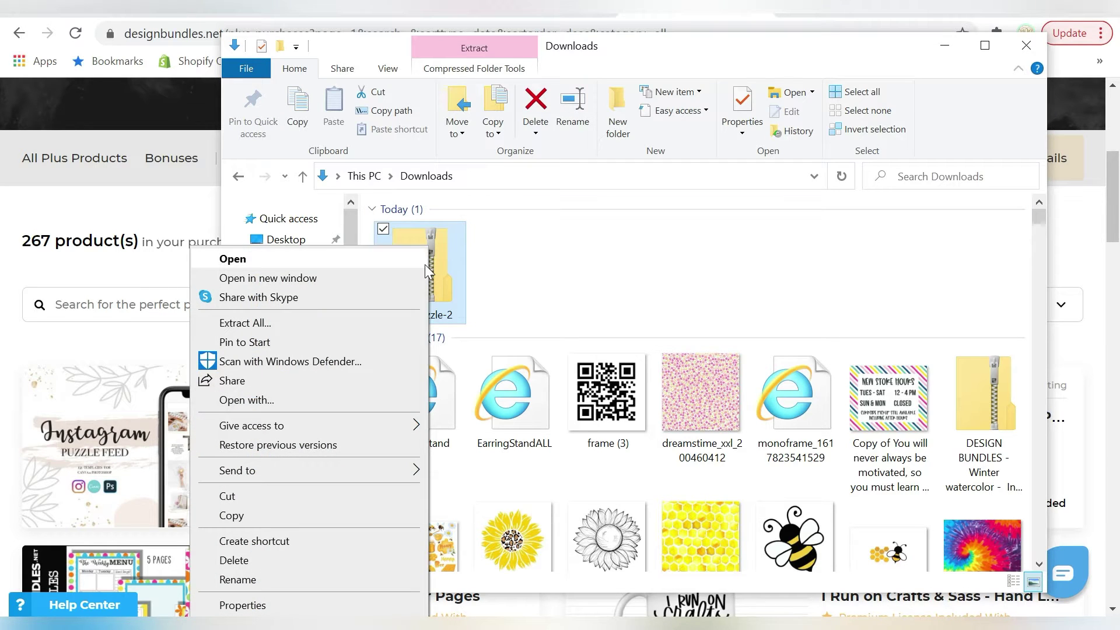
left_click(320, 322)
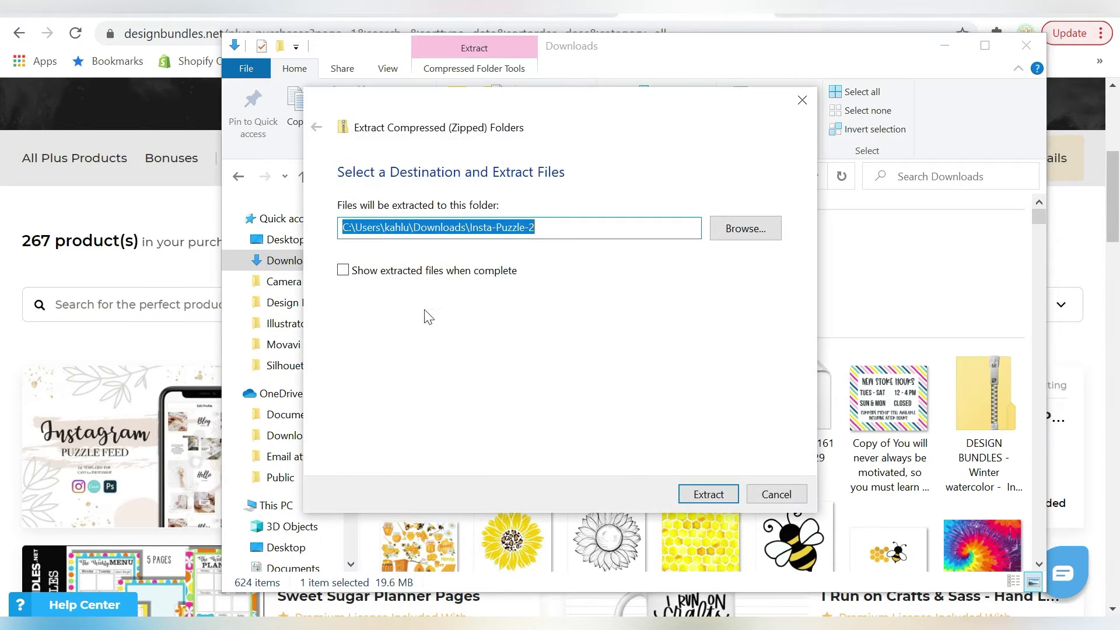
left_click(706, 496)
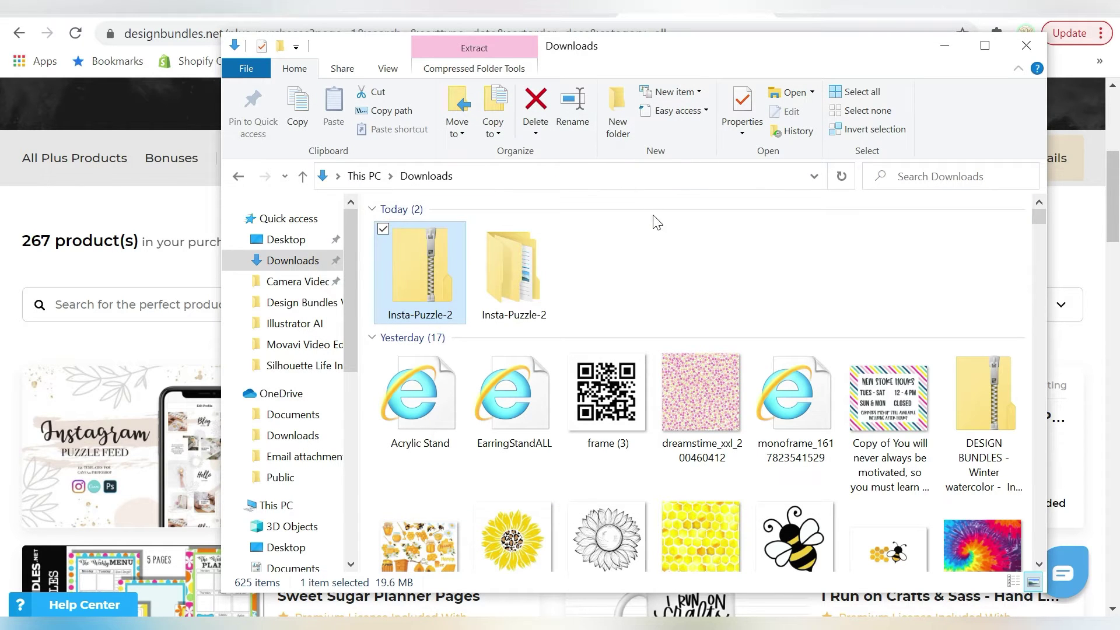
Go into the PACK folder of the extracted Insta-Puzzle-2 files and open the Instruction PDF.
double_click(501, 254)
double_click(505, 257)
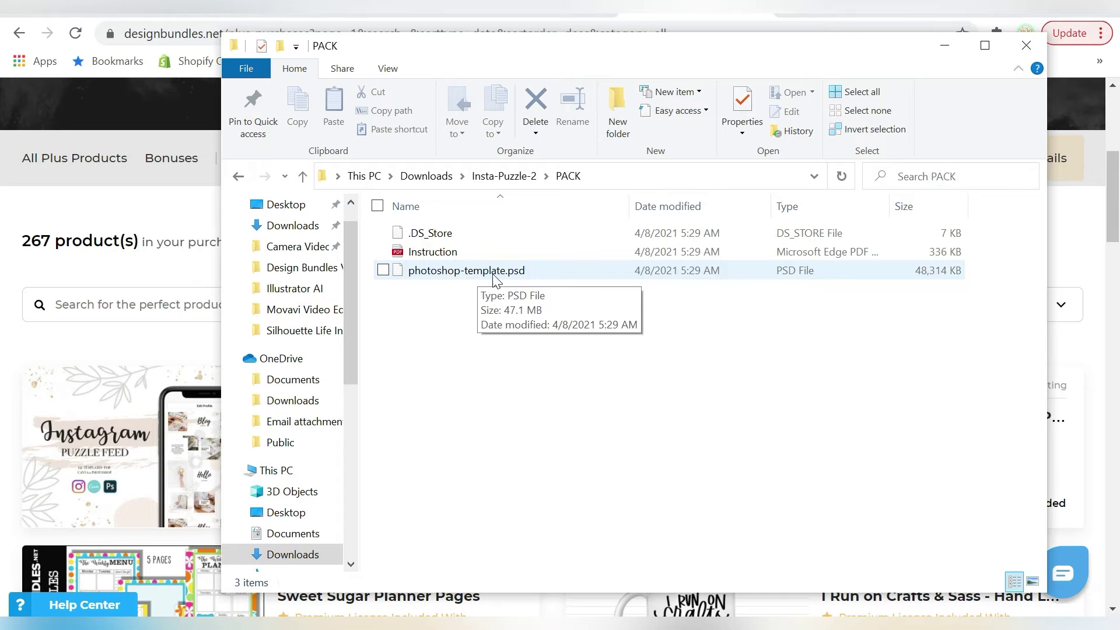
left_click(445, 256)
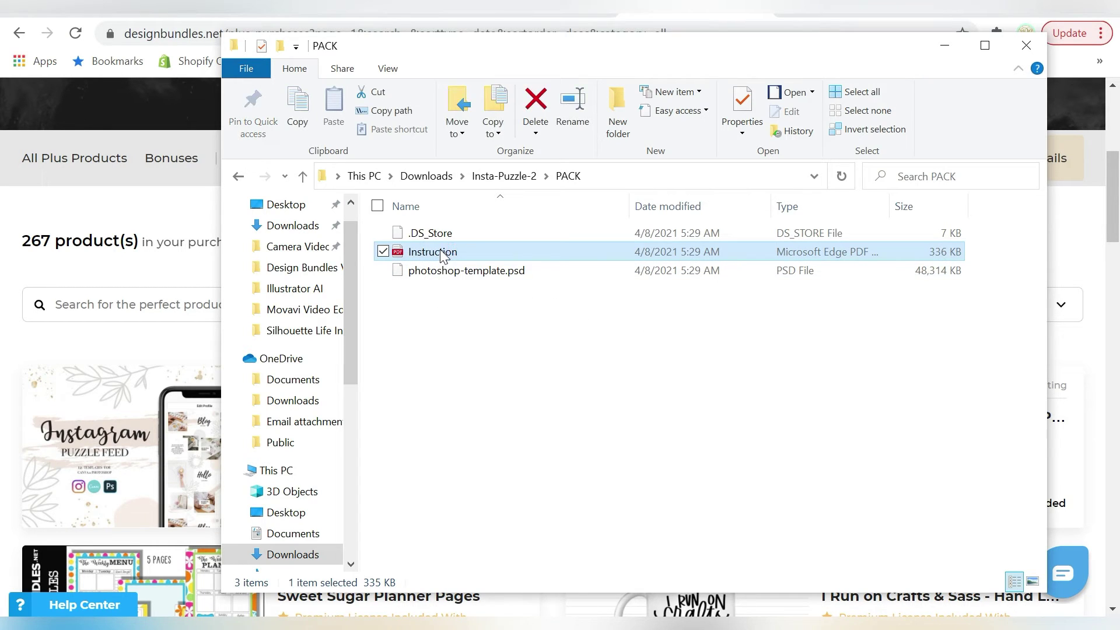
double_click(441, 251)
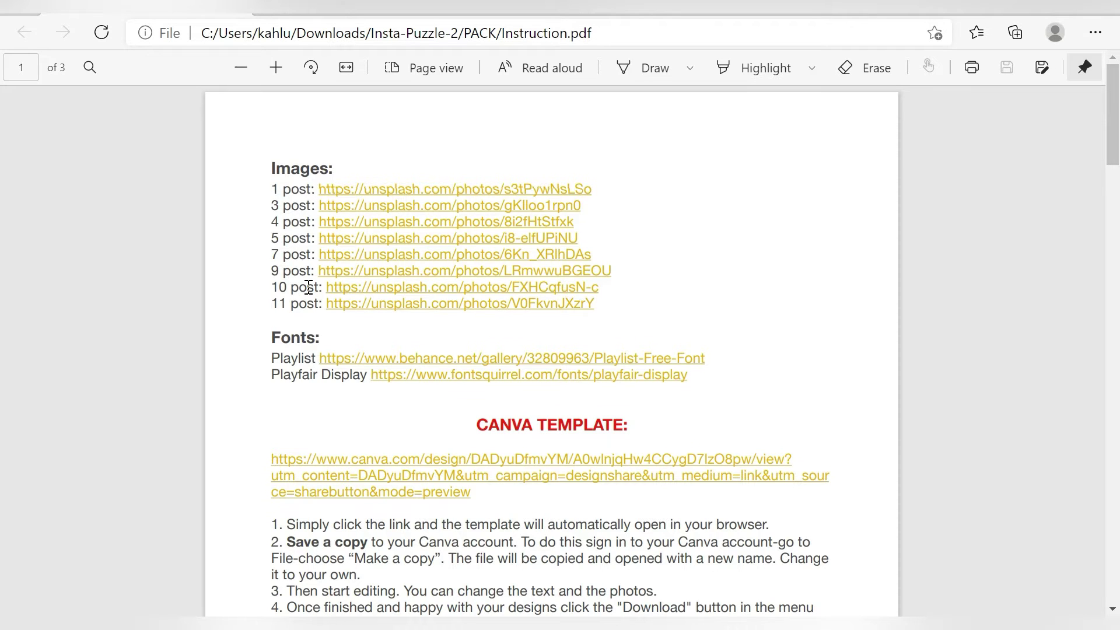
Follow the Canva template link in the instructions, use the template, and make a copy of the resulting design.
scroll(308, 287, "down", 3)
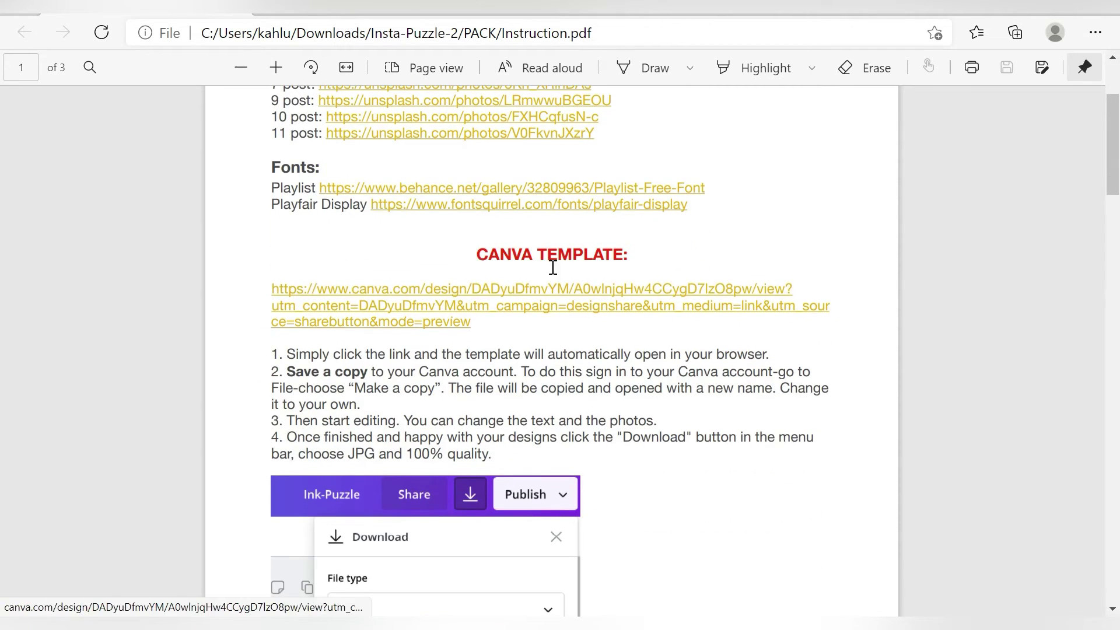
left_click(578, 290)
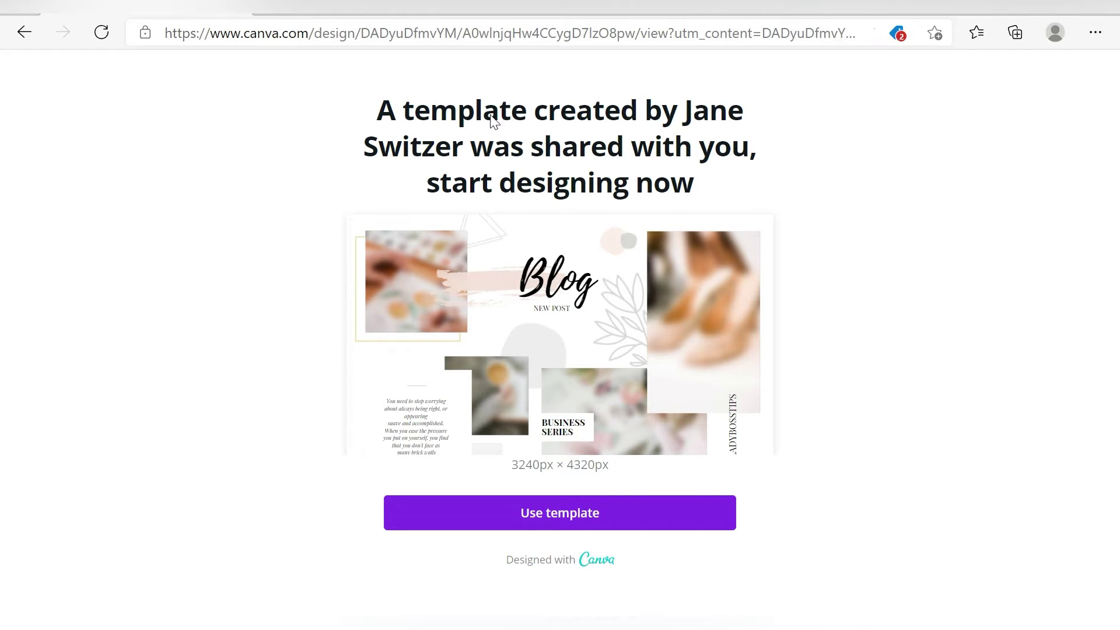
left_click(581, 513)
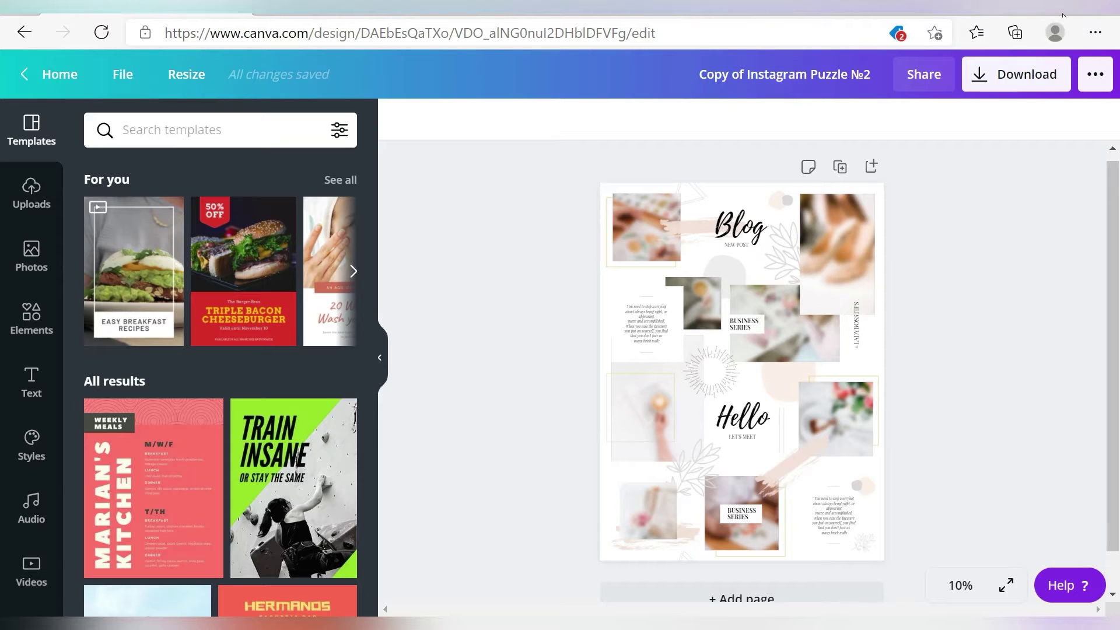
left_click(121, 76)
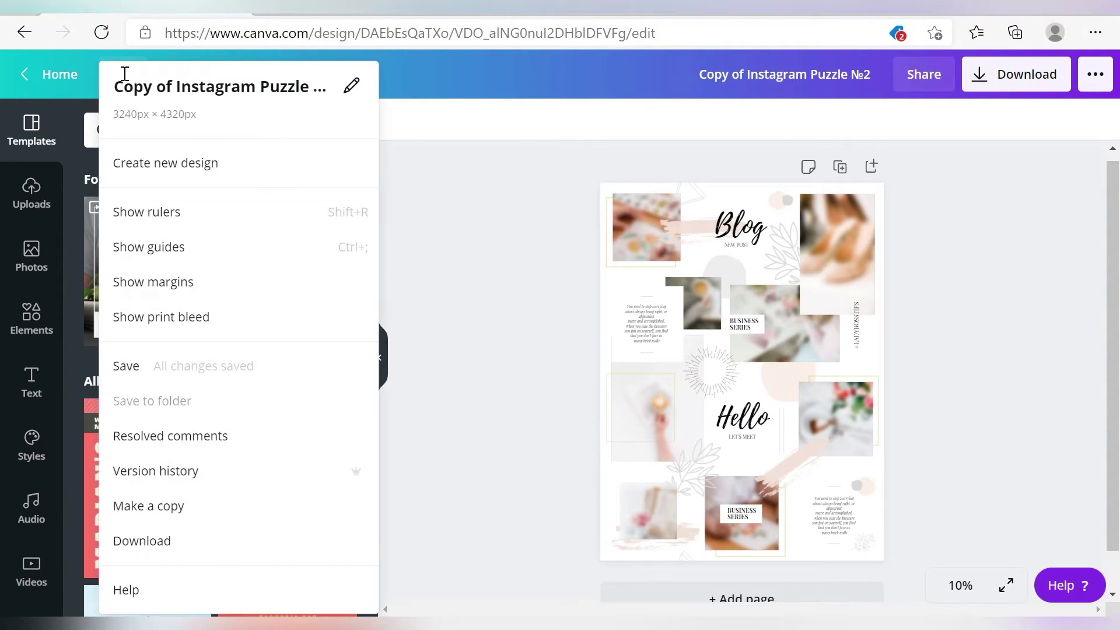
left_click(176, 505)
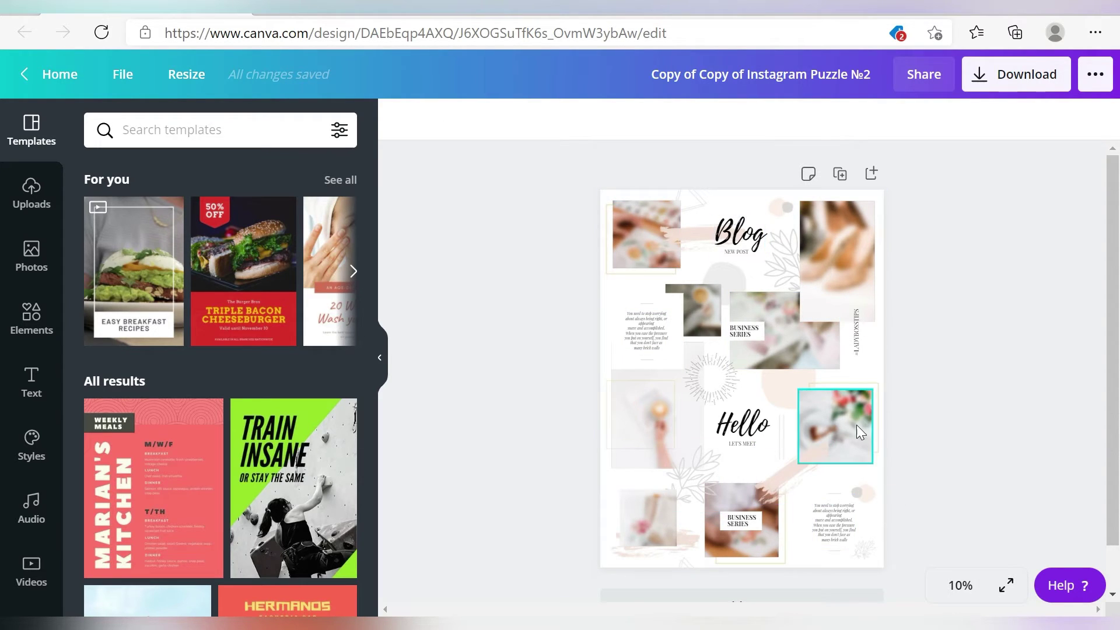
Zoom the copied design to 50% and examine the photos, text blocks and graphics across the puzzle layout.
left_click(967, 588)
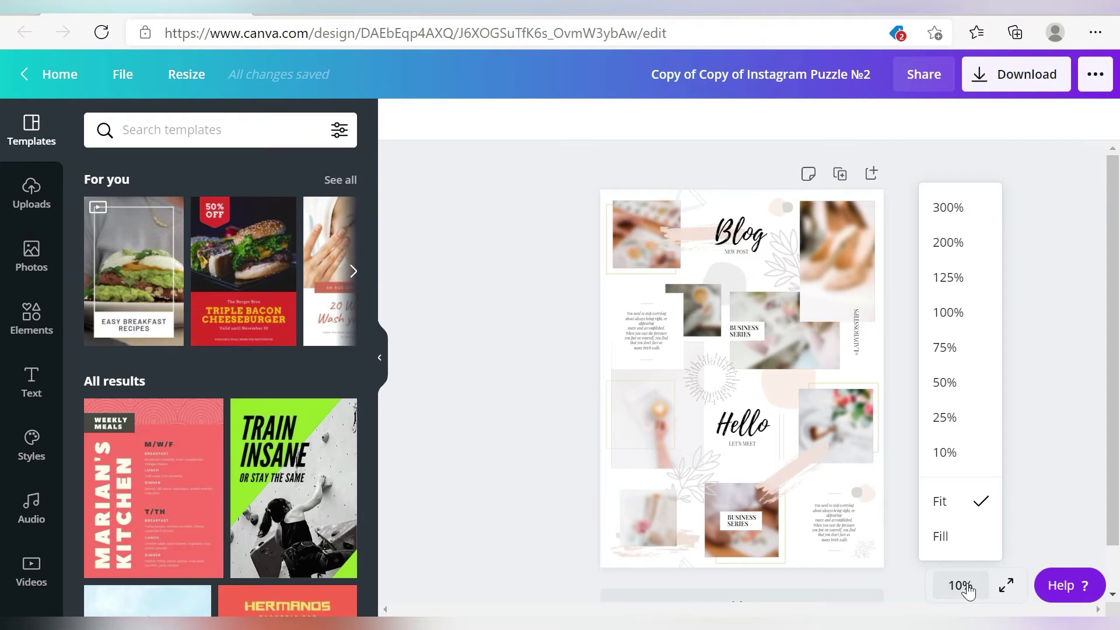
left_click(967, 388)
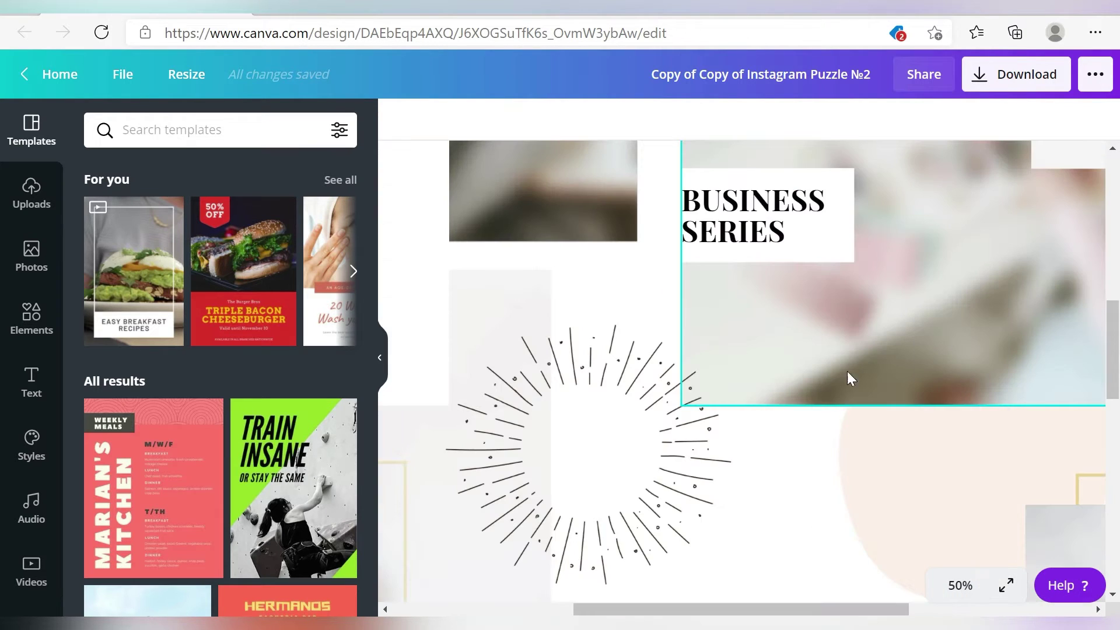
scroll(813, 397, "up", 6)
scroll(808, 411, "up", 5)
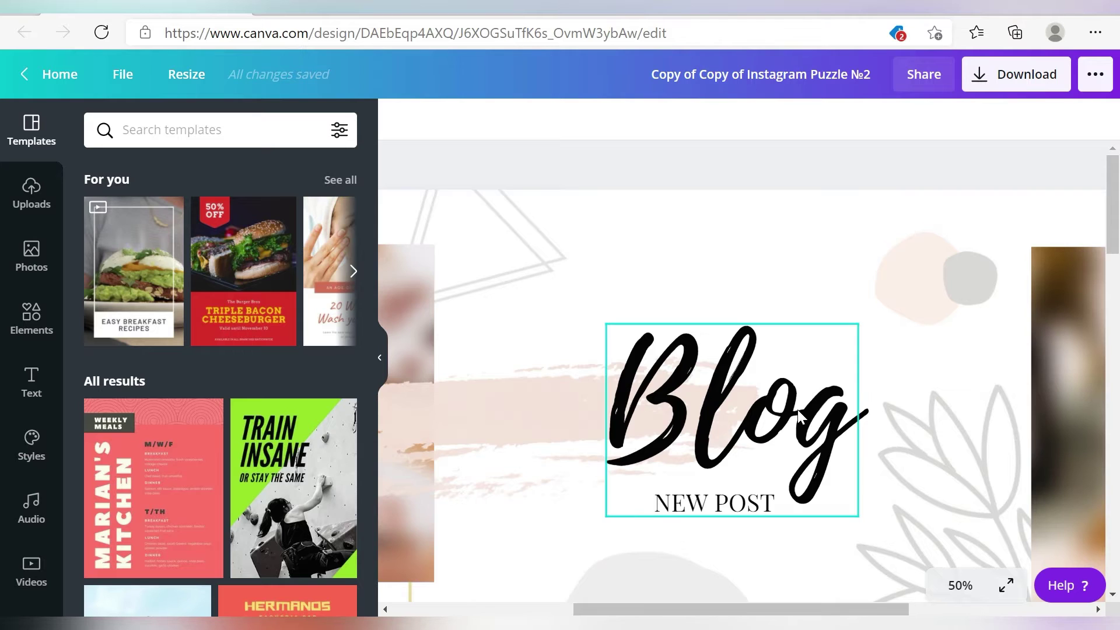
left_click_drag(770, 610, 622, 612)
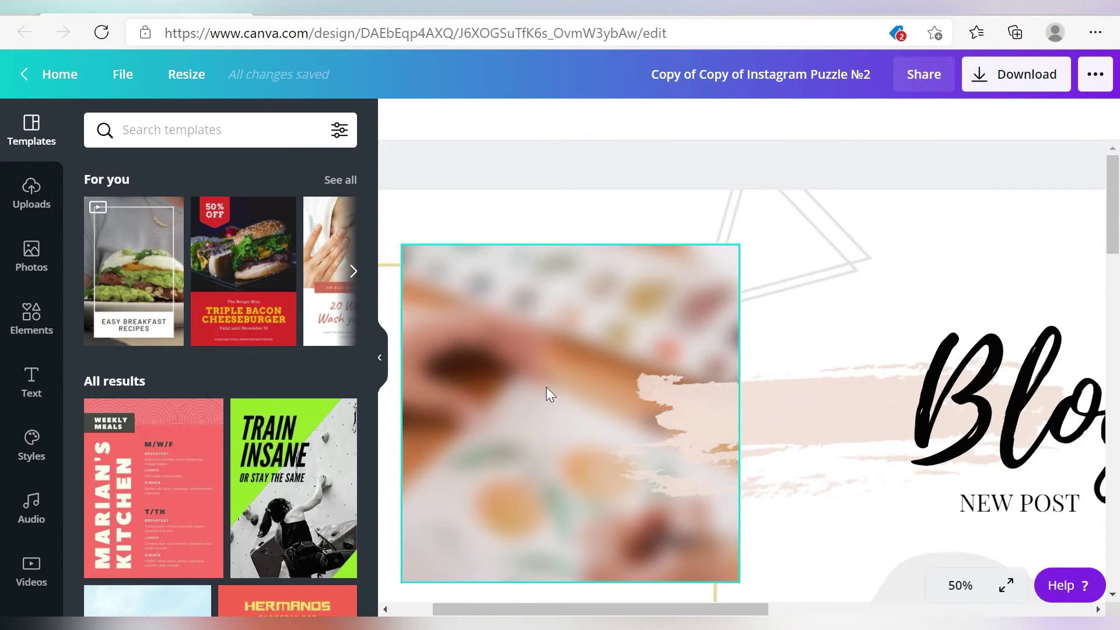
scroll(602, 452, "down", 10)
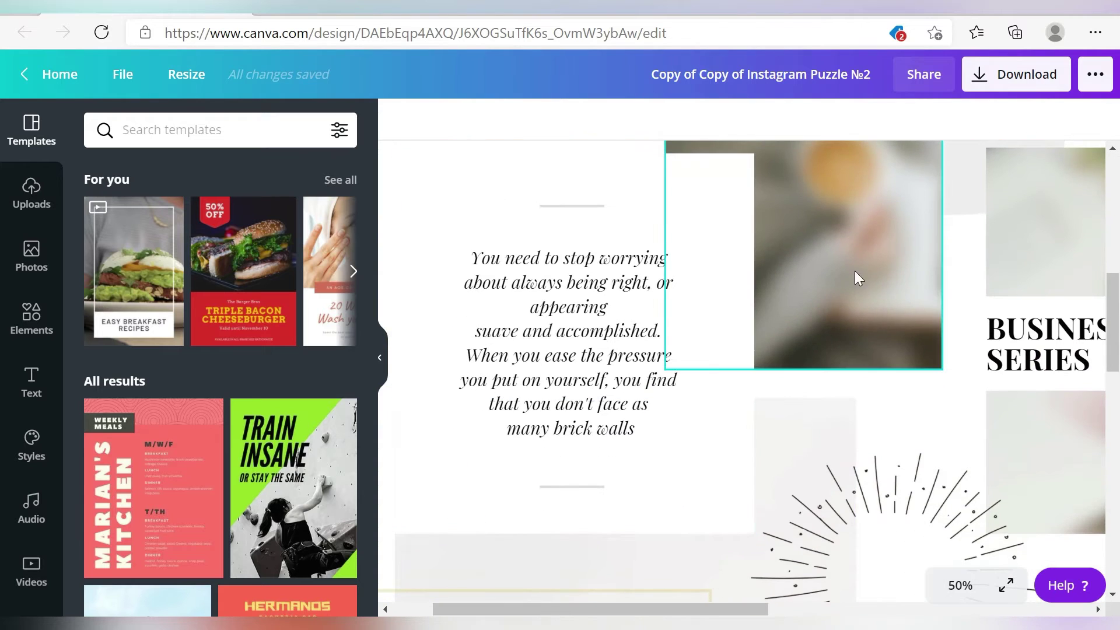
scroll(831, 307, "down", 3)
scroll(813, 297, "up", 3)
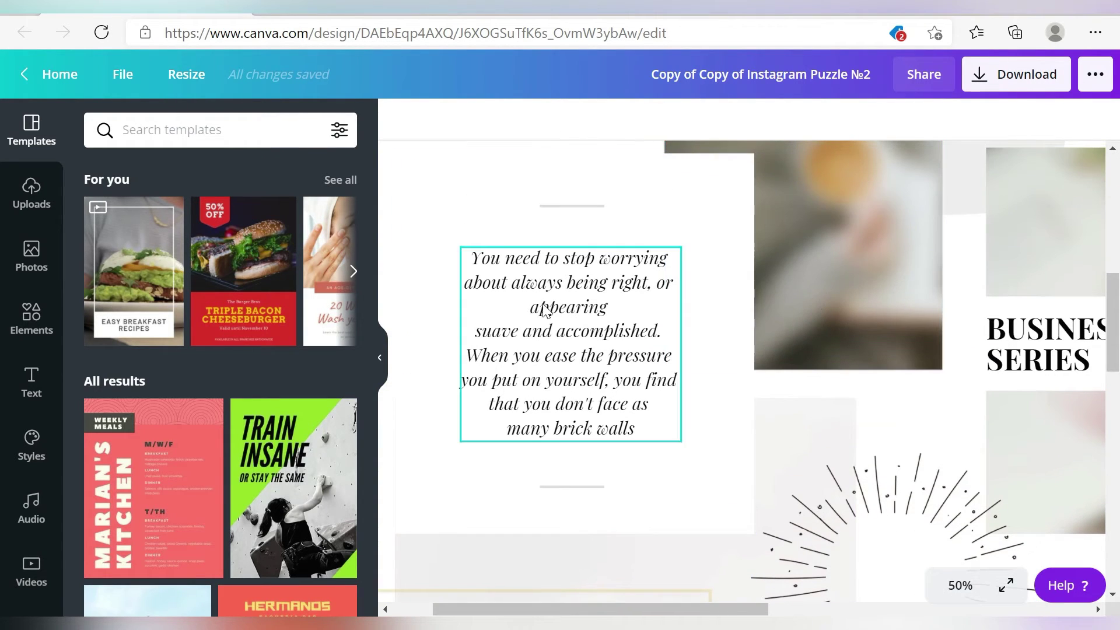
scroll(642, 385, "down", 5)
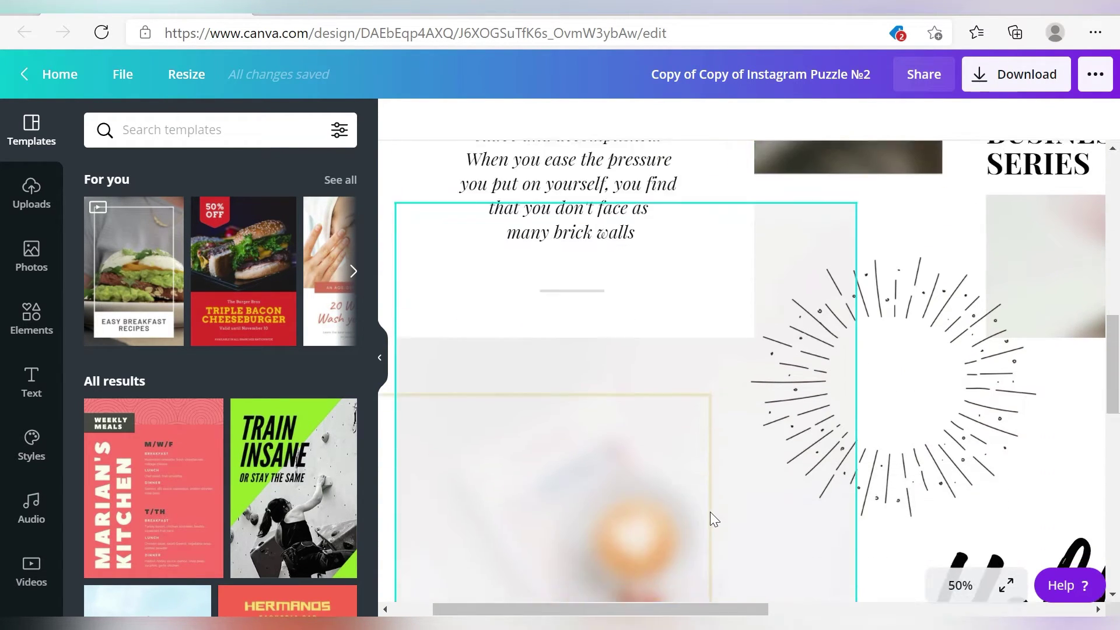
left_click_drag(708, 610, 846, 611)
left_click(700, 453)
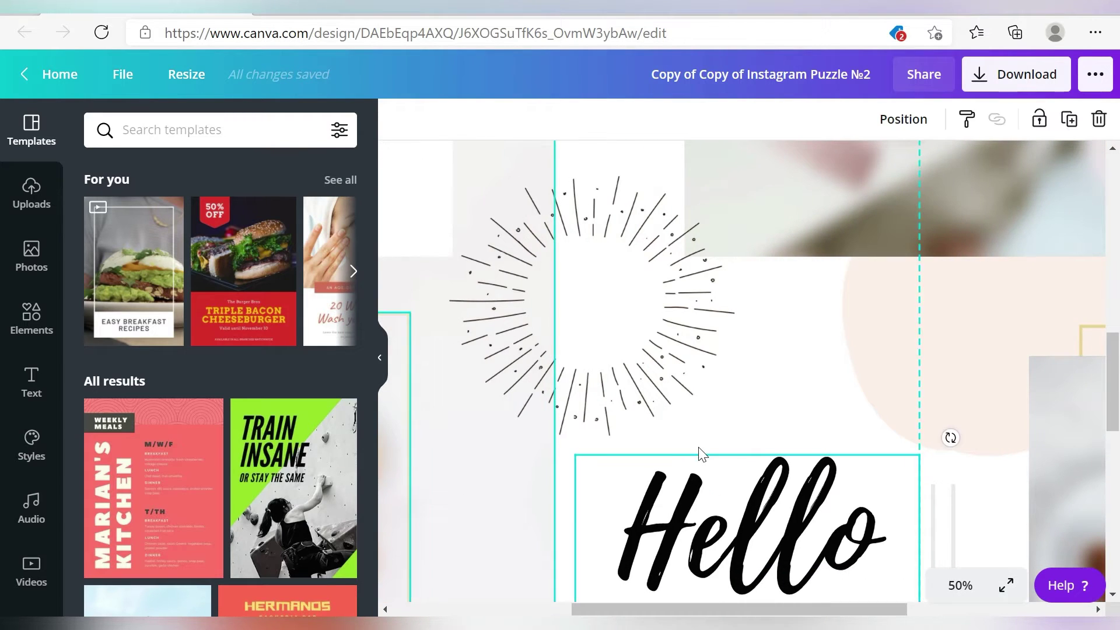
Examine the rest of the puzzle layout from the Hello section down to the lower Business Series photo and back up.
scroll(710, 453, "down", 7)
scroll(709, 454, "down", 1)
scroll(709, 454, "up", 1)
scroll(709, 454, "down", 1)
scroll(708, 448, "down", 2)
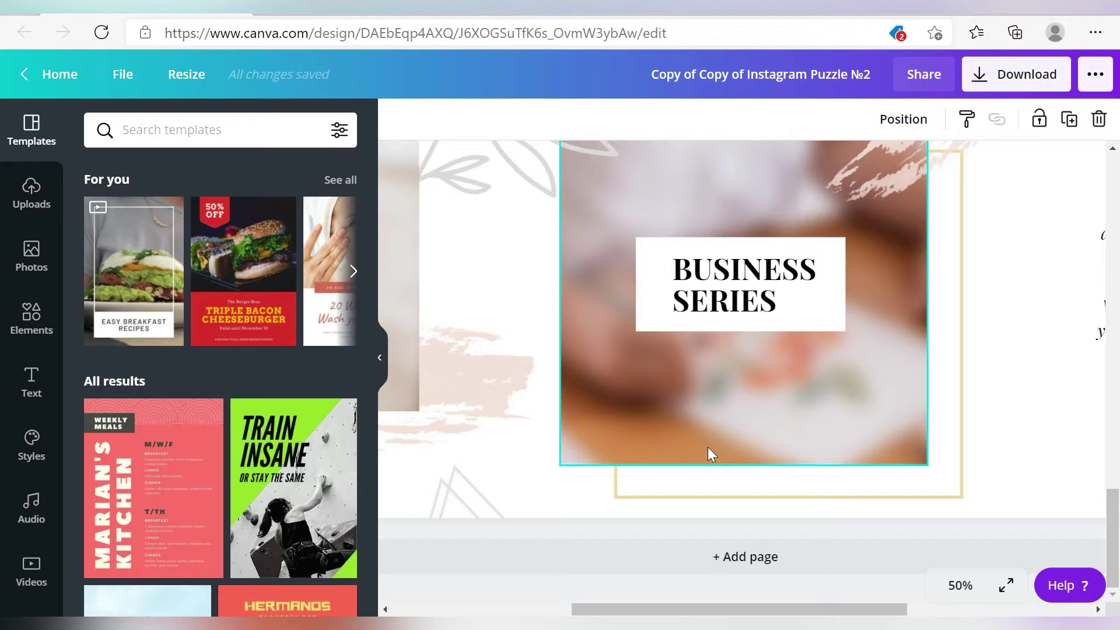
scroll(709, 448, "up", 7)
scroll(709, 447, "up", 10)
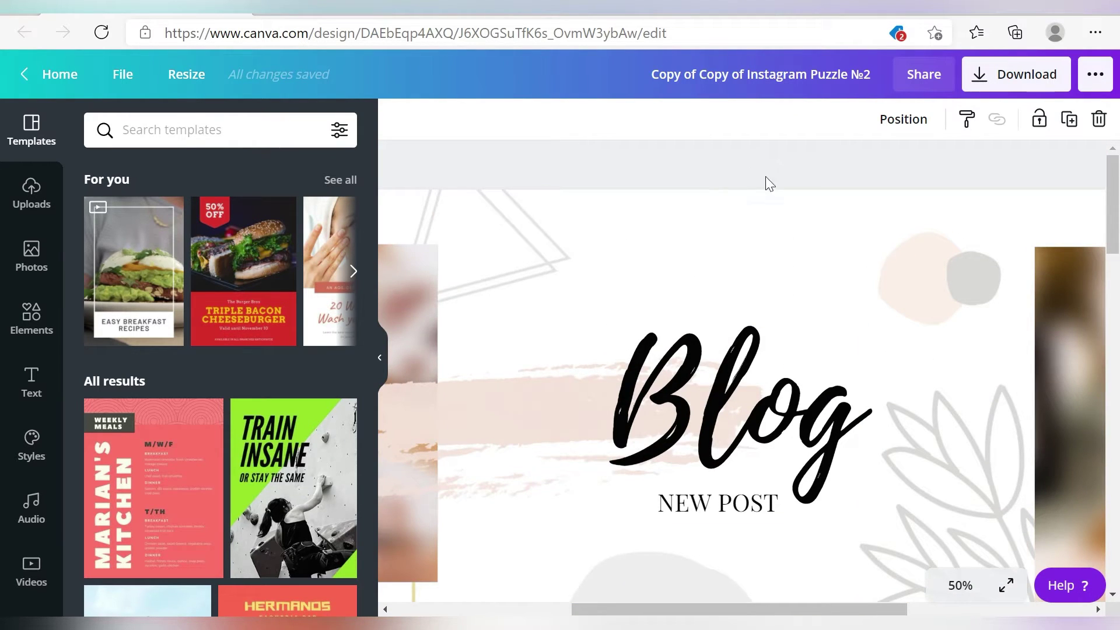
Replace the blurred photo beside the Blog heading with the uploaded Hot Mama T-shirt picture.
left_click(31, 194)
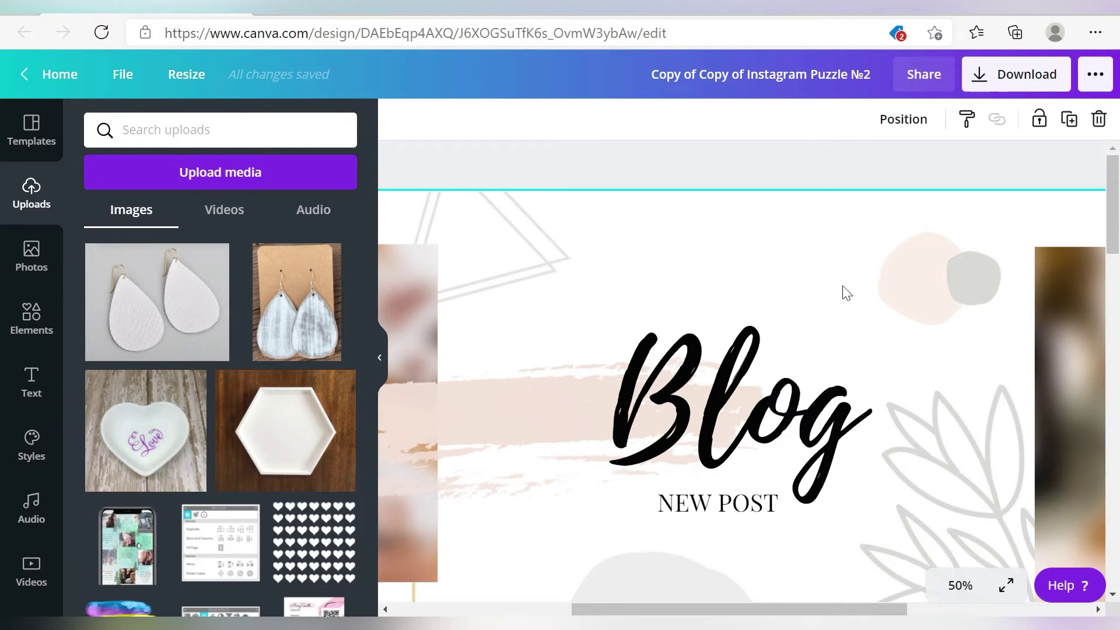
left_click(972, 587)
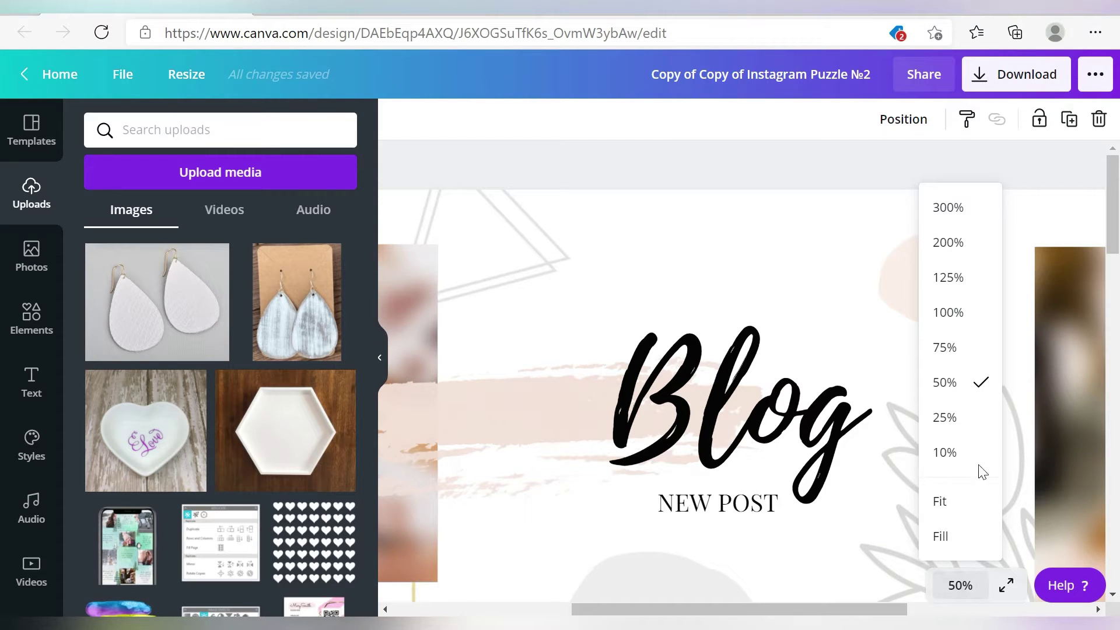
left_click(971, 420)
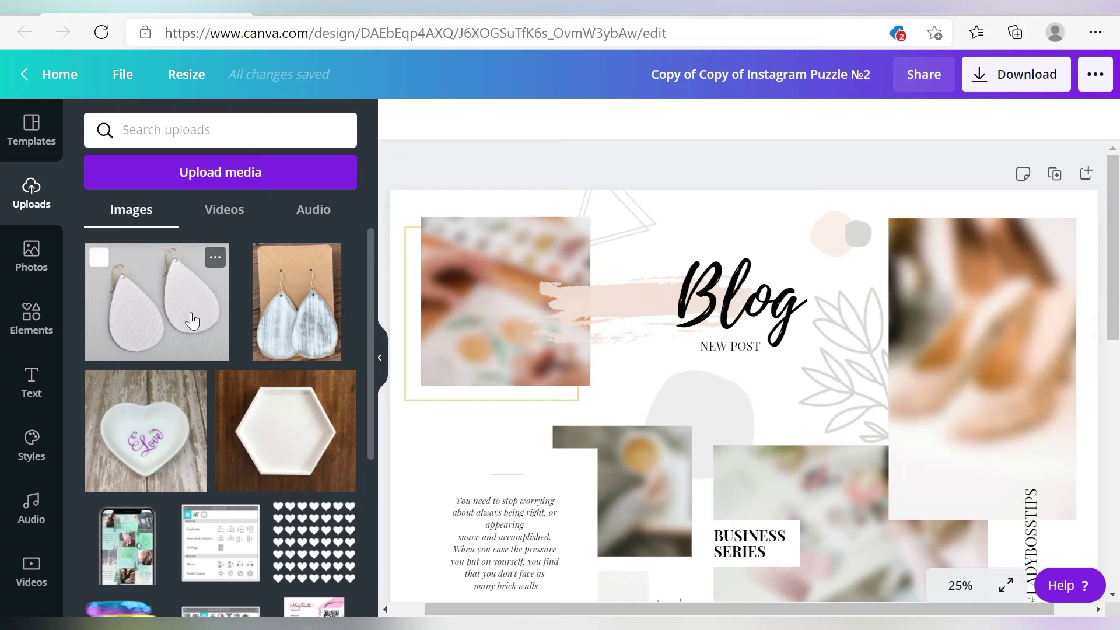
scroll(196, 322, "down", 15)
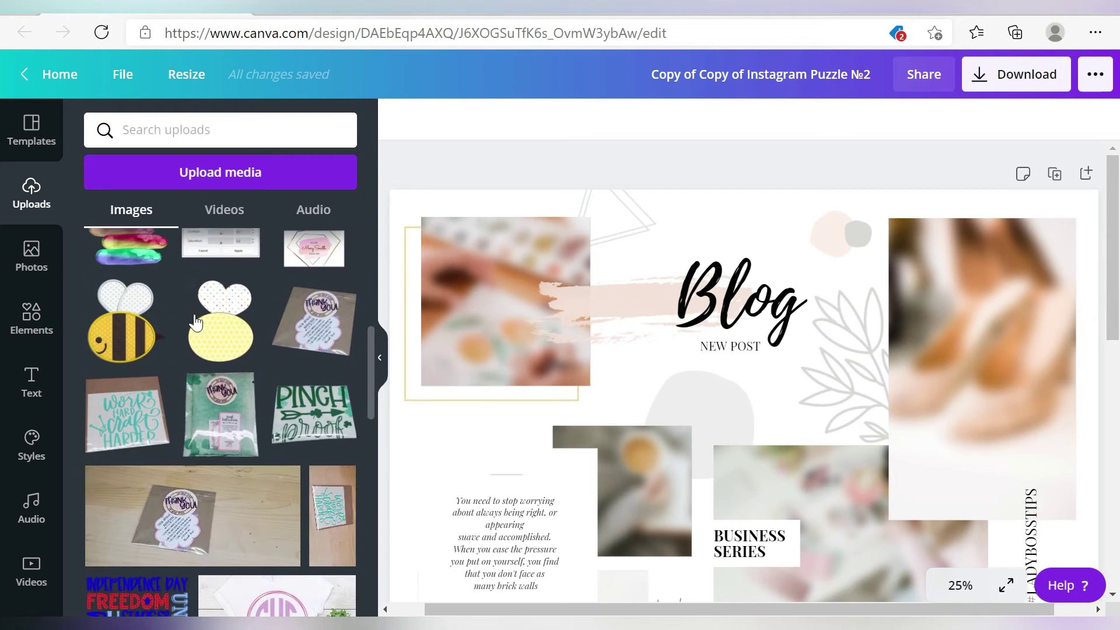
scroll(195, 322, "down", 4)
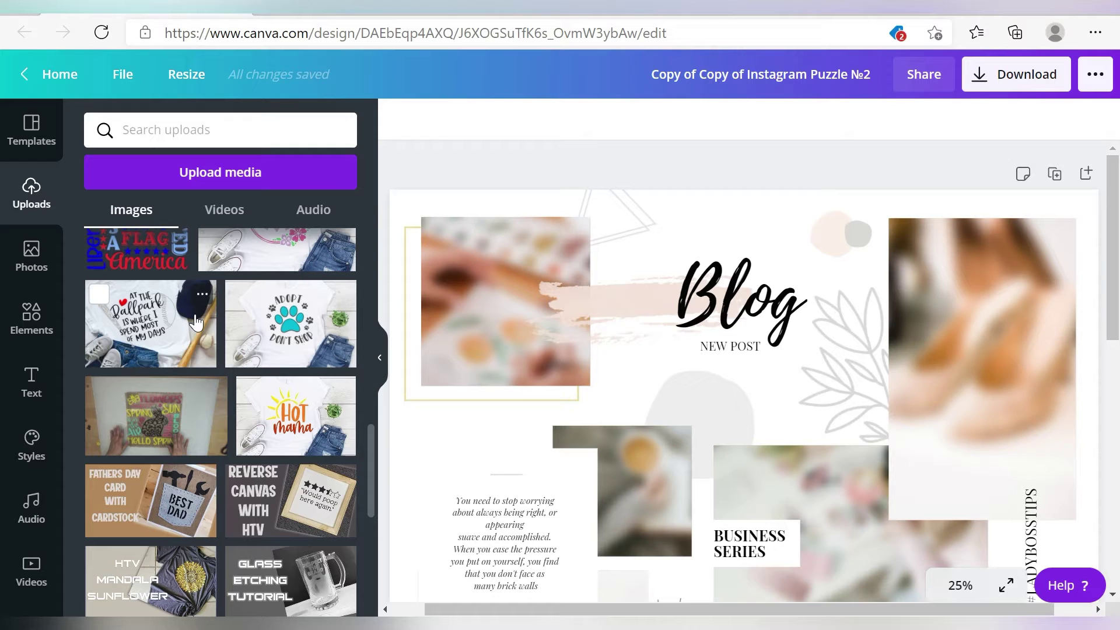
left_click_drag(300, 426, 466, 321)
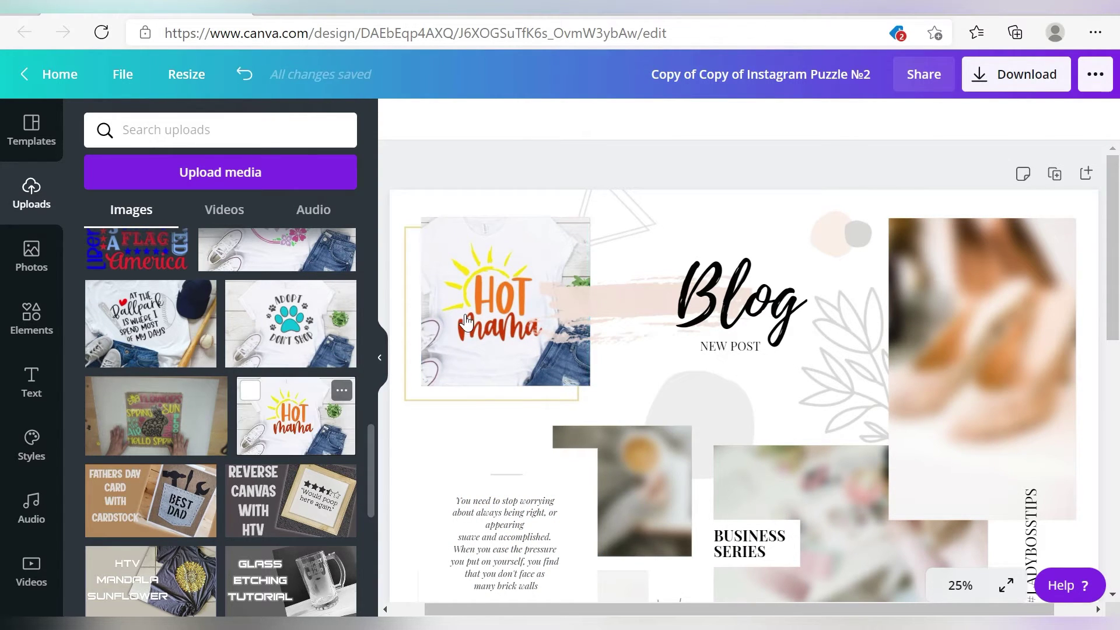
Fill the tall frame with the shoes photo using the uploaded Hello Spring bunny sign on burlap and wood.
scroll(296, 365, "down", 1)
scroll(295, 365, "down", 10)
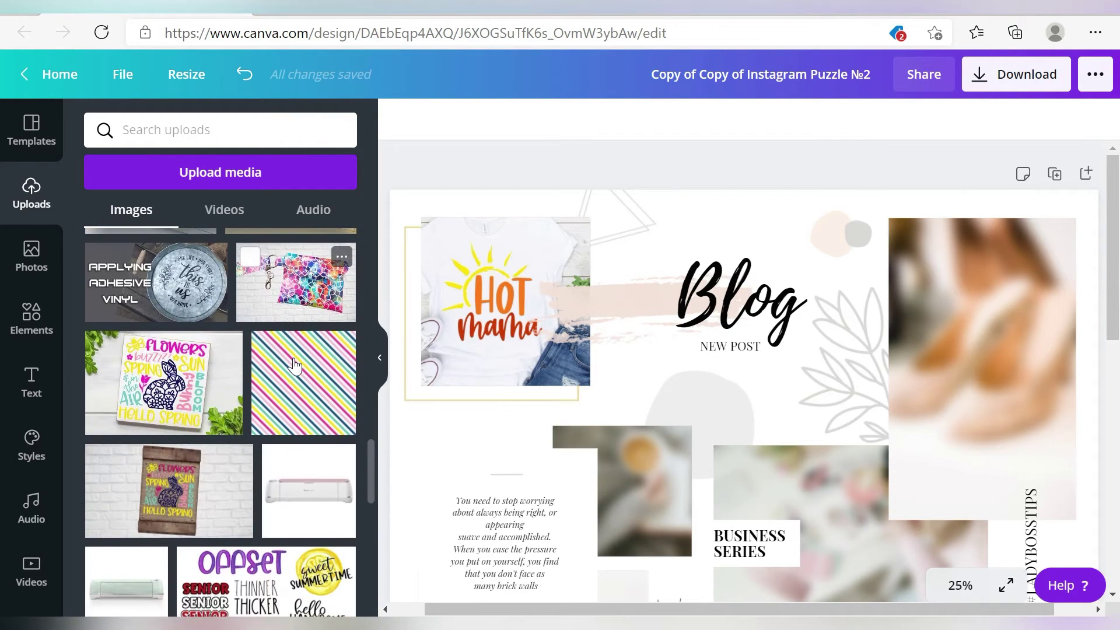
scroll(294, 366, "down", 2)
left_click_drag(187, 375, 986, 350)
Replace the flower photo beside the Hello heading with the uploaded picture of the clear photo plaque on wooden stands.
left_click_drag(1113, 216, 1113, 298)
scroll(249, 339, "down", 8)
scroll(249, 339, "down", 15)
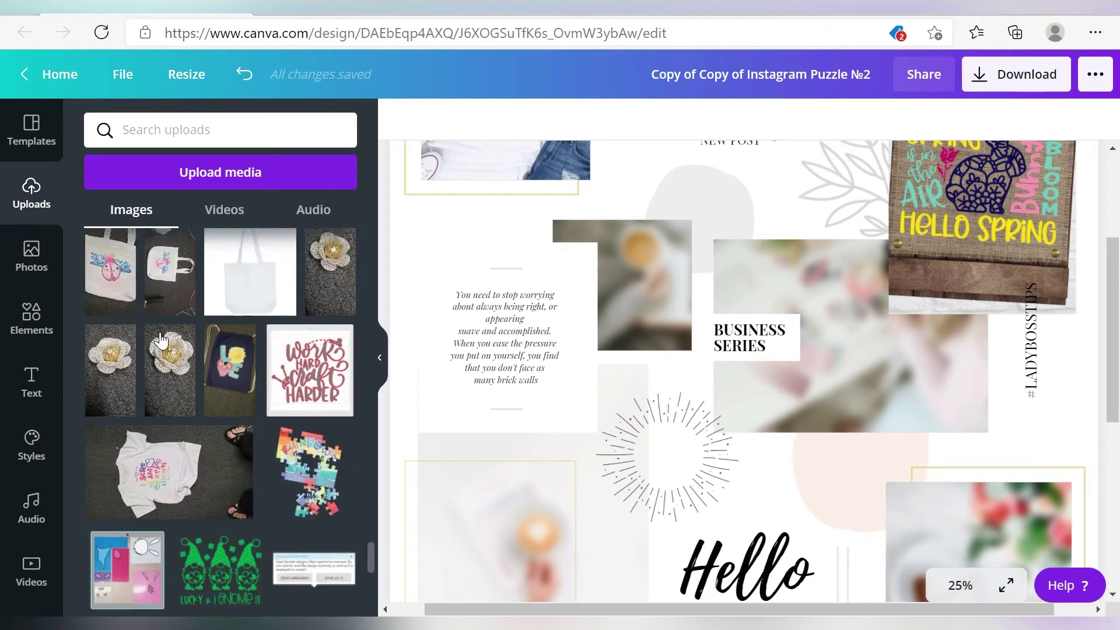
scroll(162, 340, "down", 15)
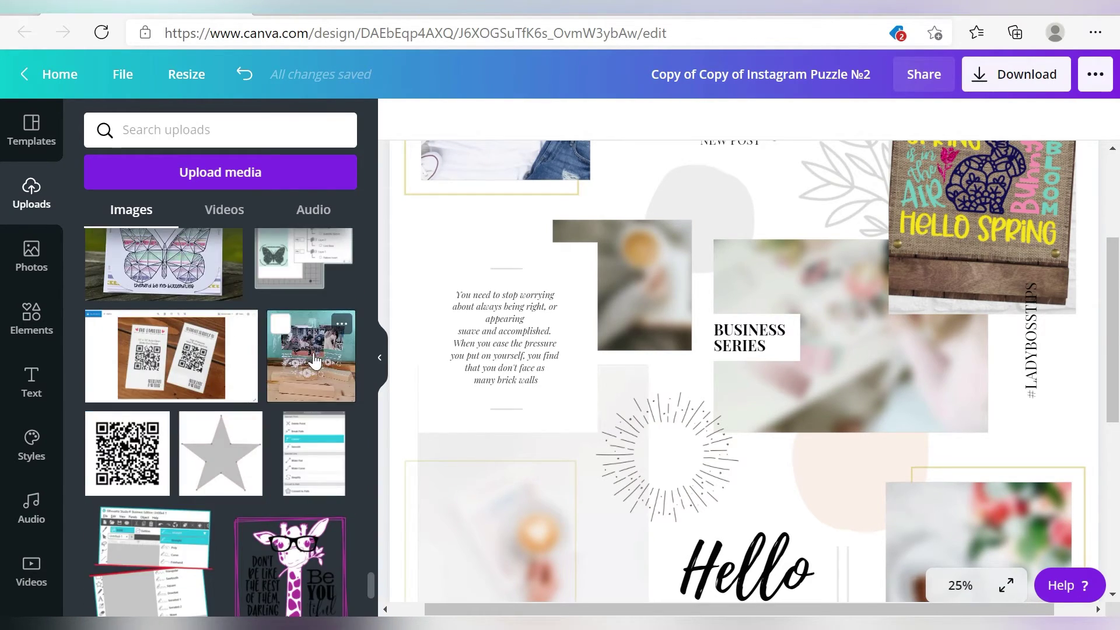
left_click_drag(315, 360, 979, 543)
Fill the lower Business Series frame with the uploaded photo of the woman standing beside the printer.
scroll(978, 542, "down", 5)
scroll(232, 412, "down", 12)
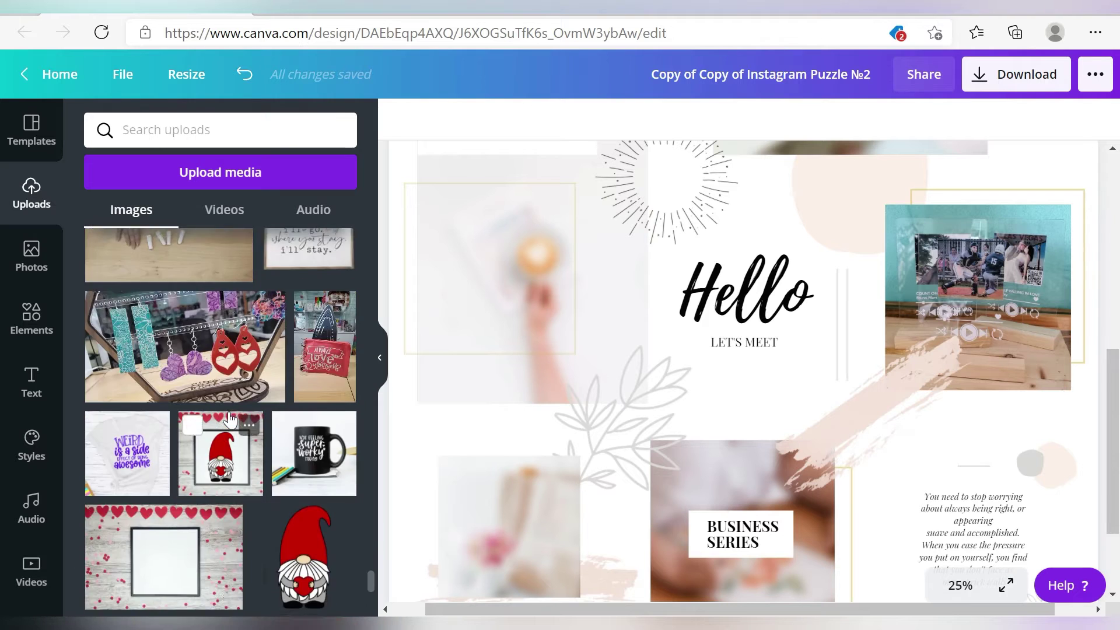
scroll(230, 417, "down", 12)
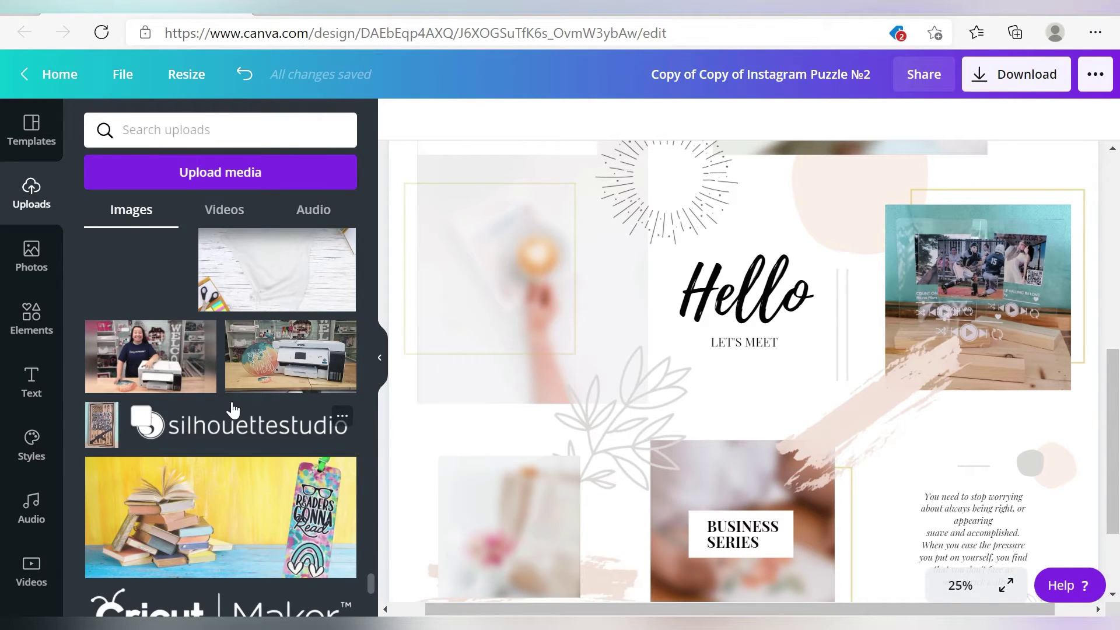
scroll(525, 373, "down", 3)
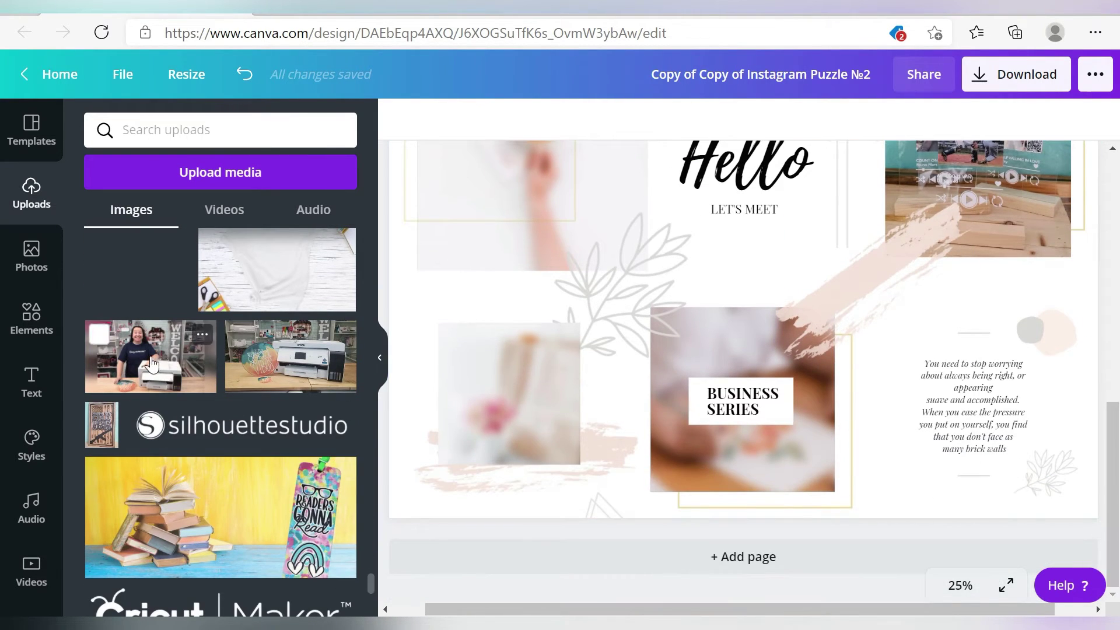
left_click_drag(151, 365, 637, 400)
Replace the small blurred photo near the page's lower edge with the uploaded red Always Love Yourself pouch picture.
scroll(290, 371, "up", 5)
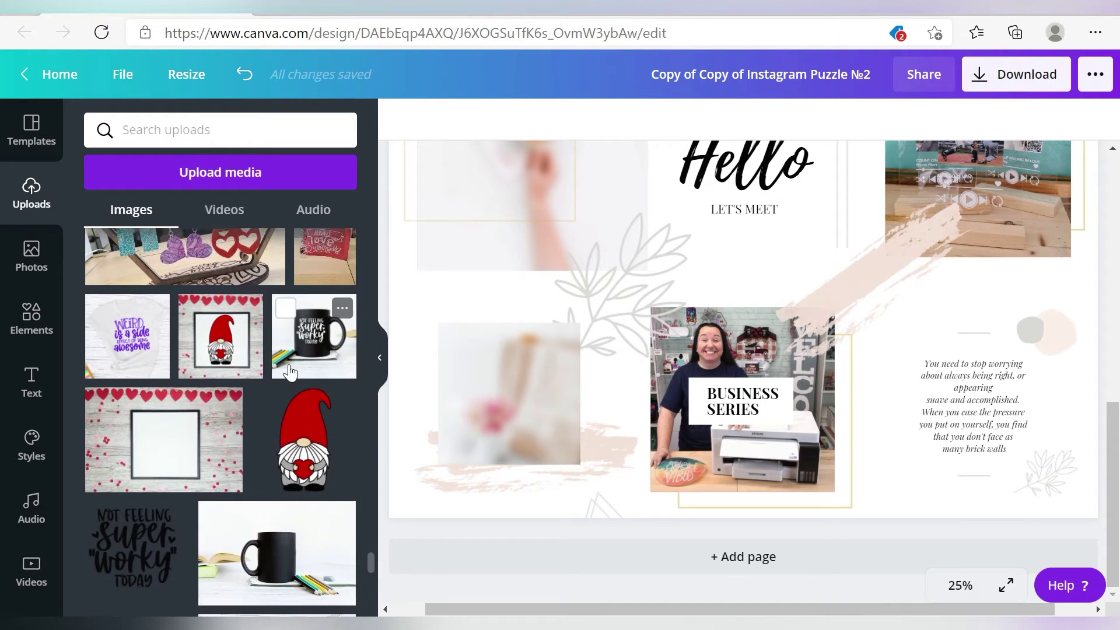
scroll(290, 372, "up", 3)
left_click_drag(289, 364, 478, 396)
Replace the large coffee photo beside the Hello heading with the uploaded white Hello Spring bunny sign picture.
scroll(269, 385, "down", 3)
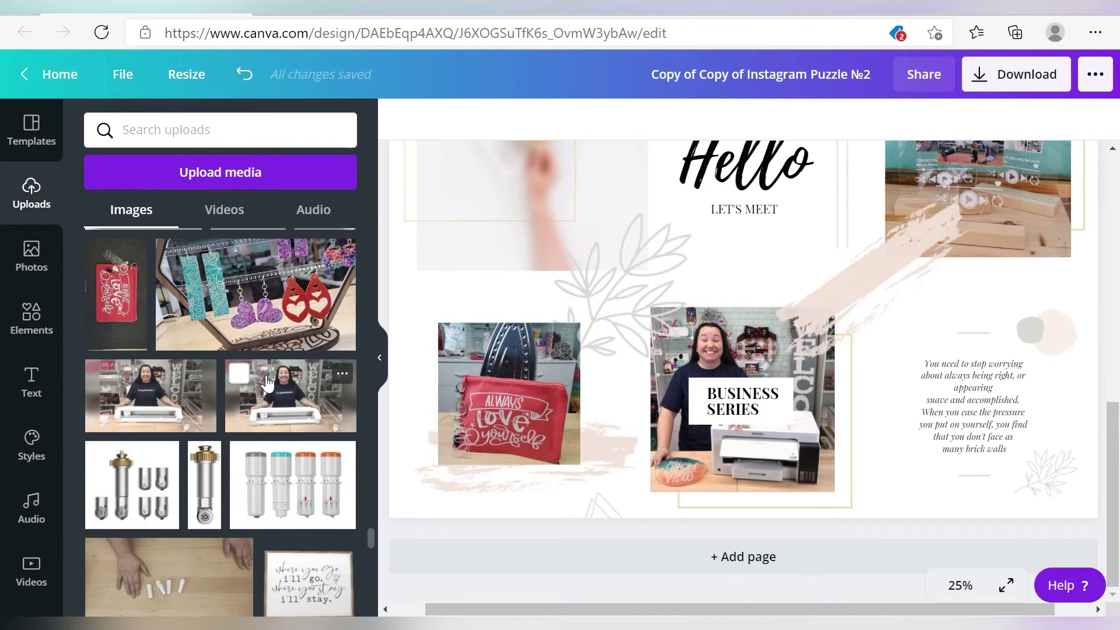
scroll(267, 384, "up", 3)
scroll(633, 400, "up", 4)
scroll(257, 380, "down", 5)
scroll(257, 380, "up", 10)
scroll(255, 373, "up", 5)
left_click_drag(322, 397, 304, 420)
scroll(177, 461, "up", 10)
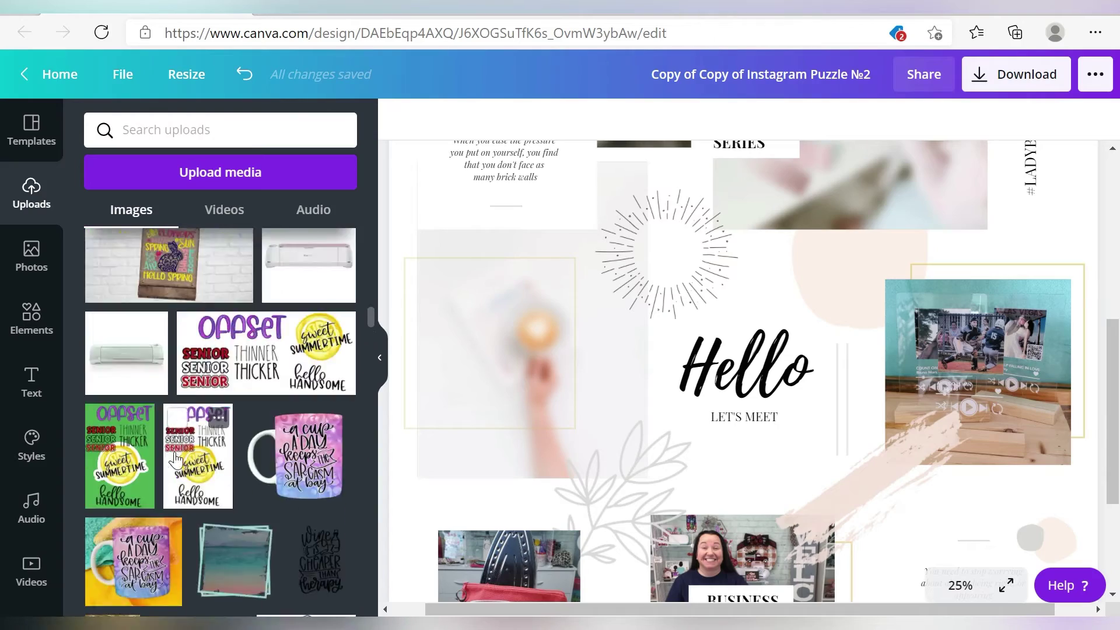
scroll(176, 461, "up", 5)
left_click_drag(164, 408, 528, 356)
Fill the upper Business Series frame with the uploaded multicolored geometric pouch photo and flip the photo horizontally.
scroll(744, 384, "up", 5)
scroll(191, 467, "up", 5)
scroll(191, 466, "down", 5)
left_click_drag(295, 340, 793, 416)
left_click(632, 119)
left_click(657, 169)
Replace the small coffee cup photo beside the upper quote with the uploaded mug picture on a yellow background.
scroll(175, 437, "down", 6)
left_click_drag(134, 505, 619, 412)
scroll(703, 391, "down", 5)
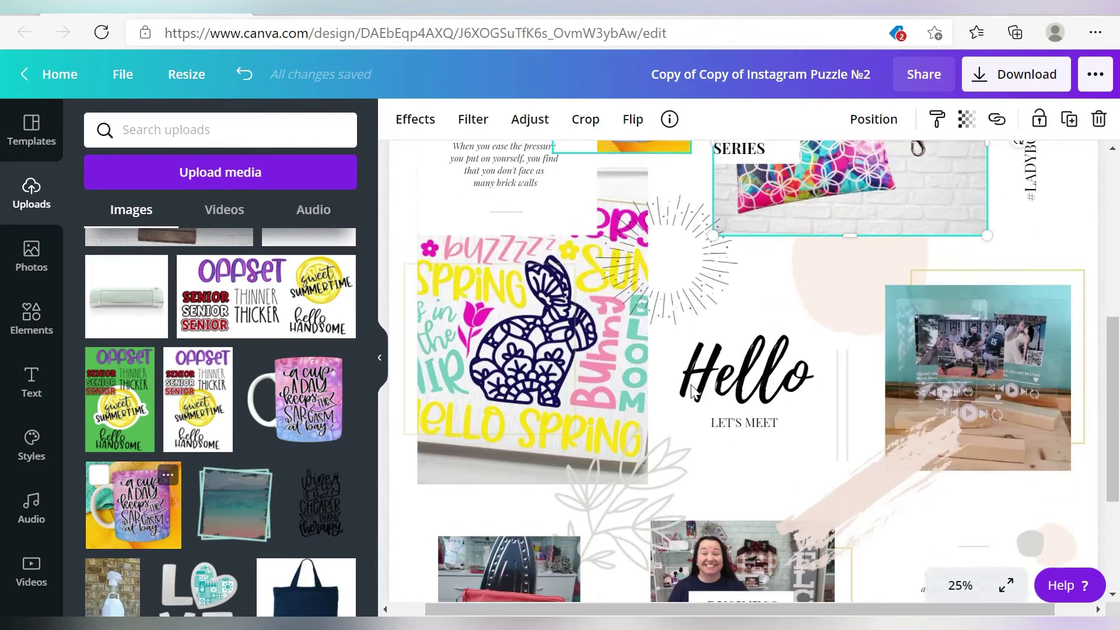
Change the Blog heading to "SVG" and the NEW POST subheading beneath it to "FILES".
scroll(702, 390, "up", 6)
double_click(738, 294)
type("SVG")
double_click(732, 346)
type("Fi")
Replace the upper quote with "NEW Cricut Mug Press tutorials available on the Design Bundles YouTube" and enlarge the text to size 46.3.
scroll(734, 350, "down", 5)
double_click(504, 239)
type("NEW")
key("Return")
type("Cricut Mug Press tutorials available on the")
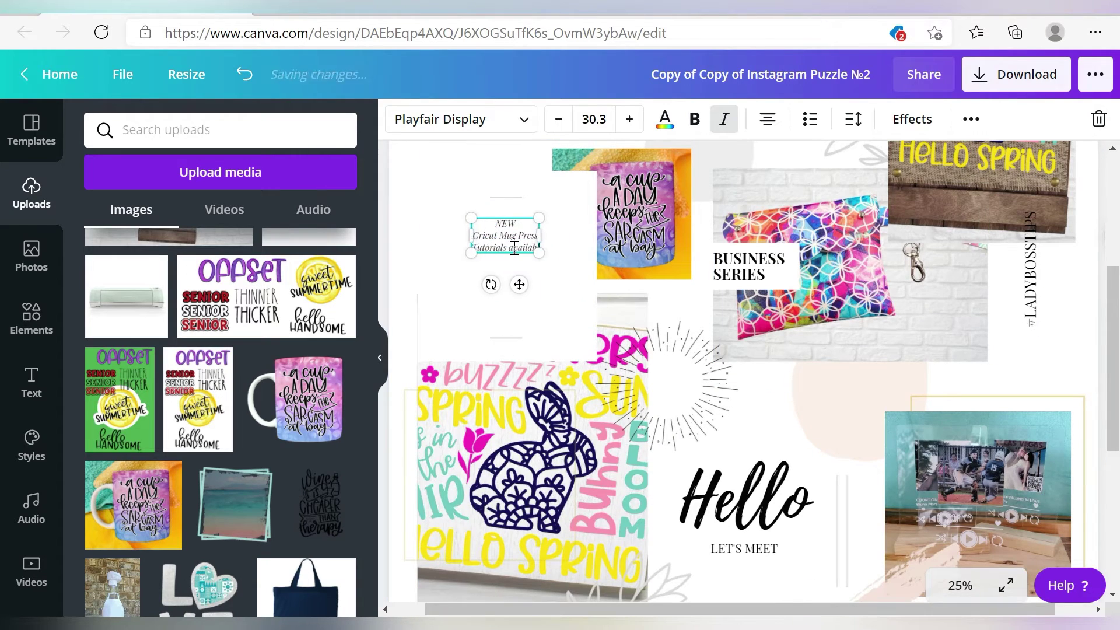
key("Return")
type("Design Bundles YouTube")
left_click(629, 119)
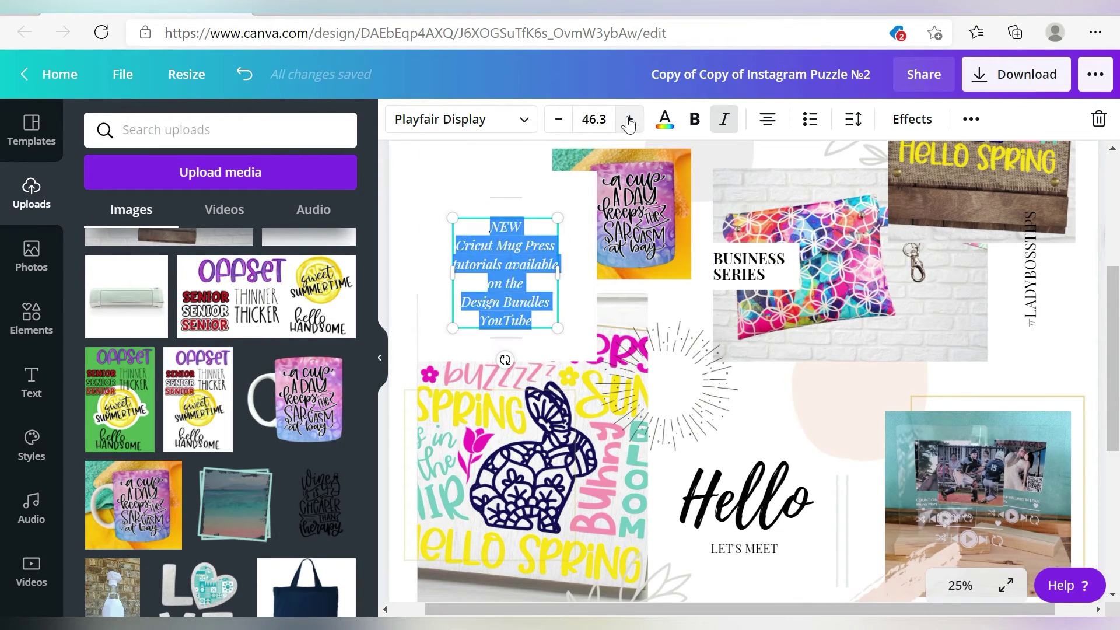
Change the upper Business Series label to "FAUX LEATHER" and the vertical #LADYBOSSTIPS hashtag to "#SPRING".
left_click(749, 261)
double_click(748, 262)
type("FAUX LEATHER")
double_click(1032, 268)
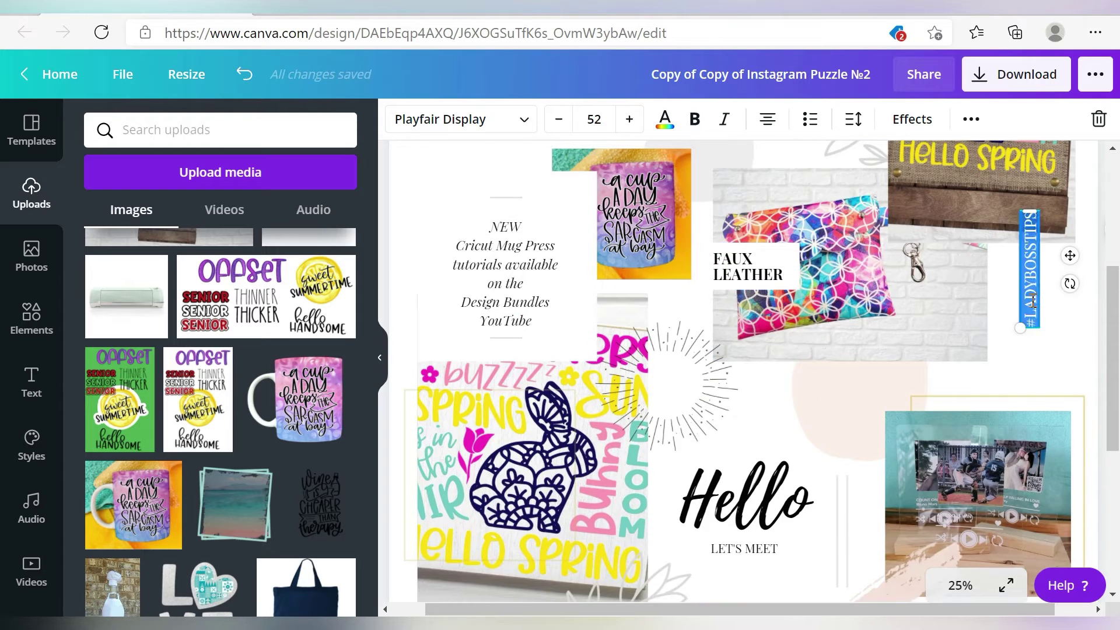
Change the Business Series label on the printer photo to "EPSON ECOTANK".
scroll(753, 340, "down", 4)
scroll(752, 340, "down", 3)
double_click(743, 402)
type("EPSON ECOTANK")
Replace the lower quote with "Scrapbookers don't lie, they embellish..." on four lines and enlarge the text to size 51.3.
triple_click(980, 396)
type("Scrapbookers")
key("Return")
type("don't lie,")
key("Return")
type("they")
key("Return")
type("embellish.")
left_click(629, 119)
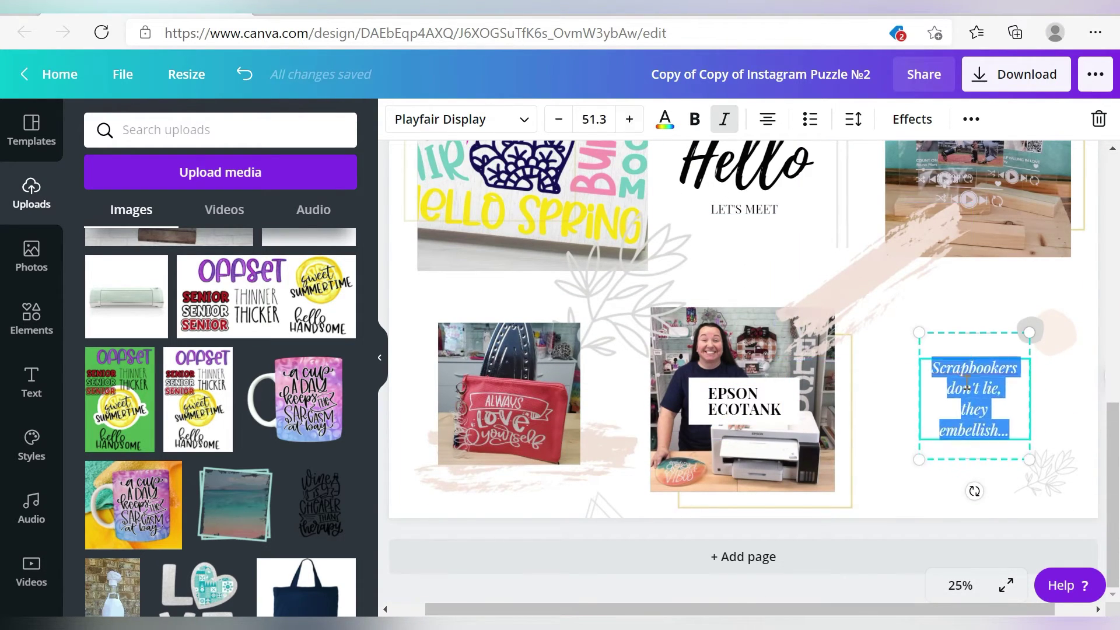
Review the replaced photos and texts across the whole customized puzzle layout.
scroll(970, 385, "up", 3)
scroll(898, 398, "up", 5)
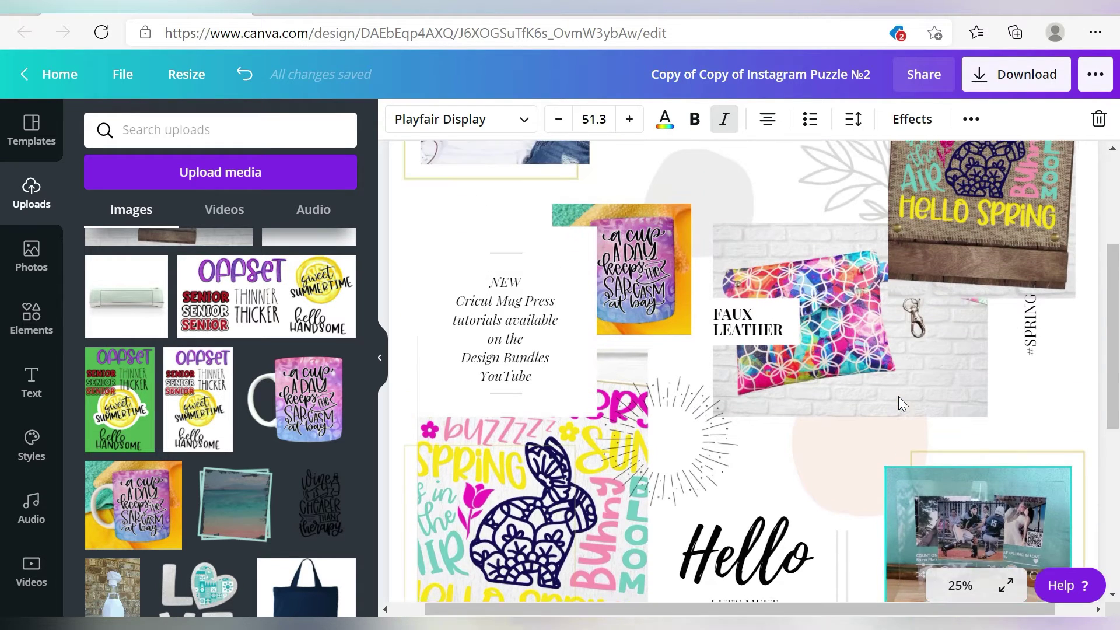
scroll(898, 398, "up", 1)
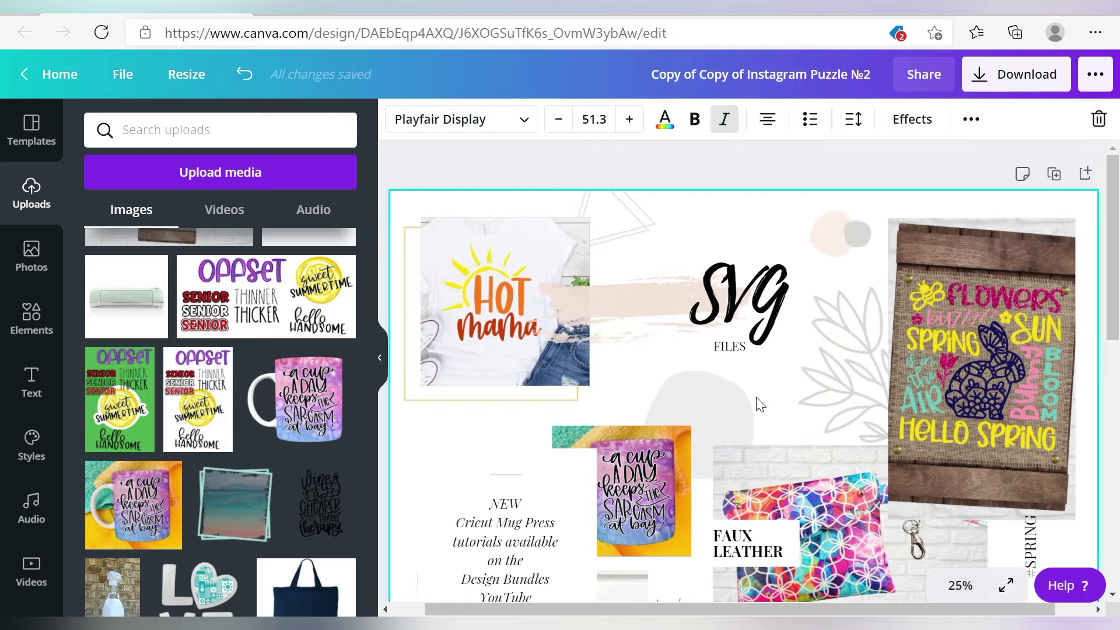
scroll(757, 396, "down", 3)
scroll(757, 396, "down", 7)
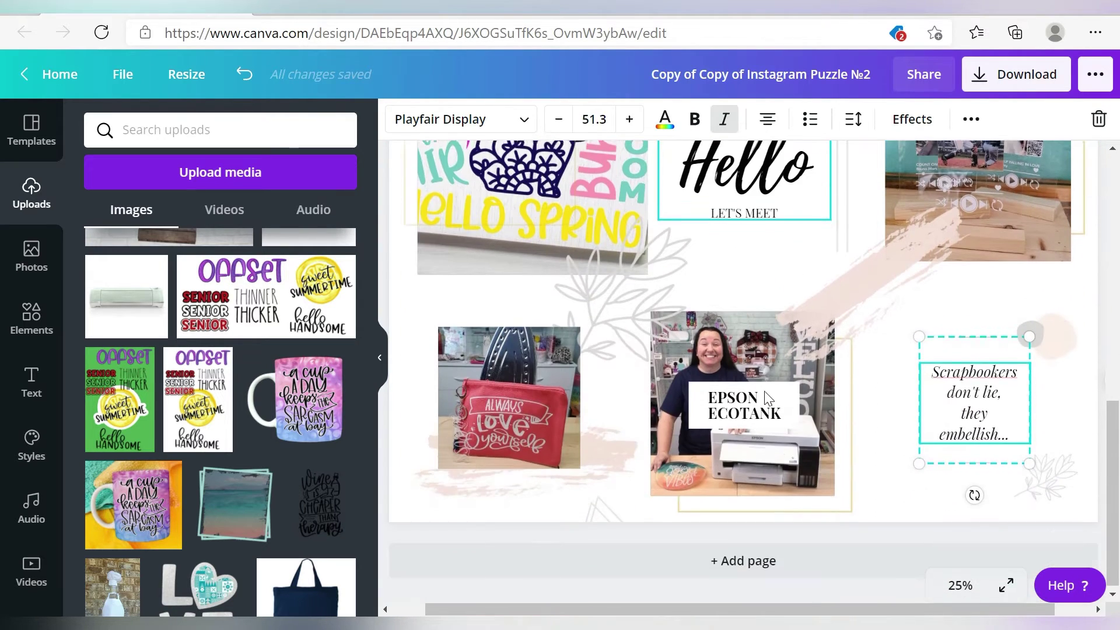
scroll(752, 395, "up", 10)
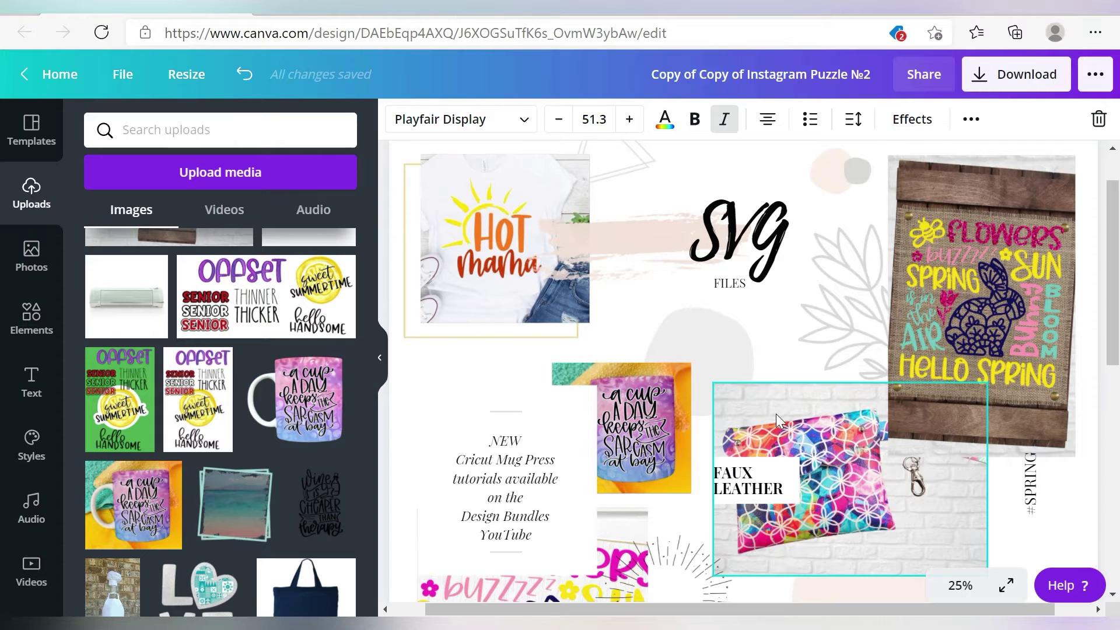
scroll(776, 415, "up", 1)
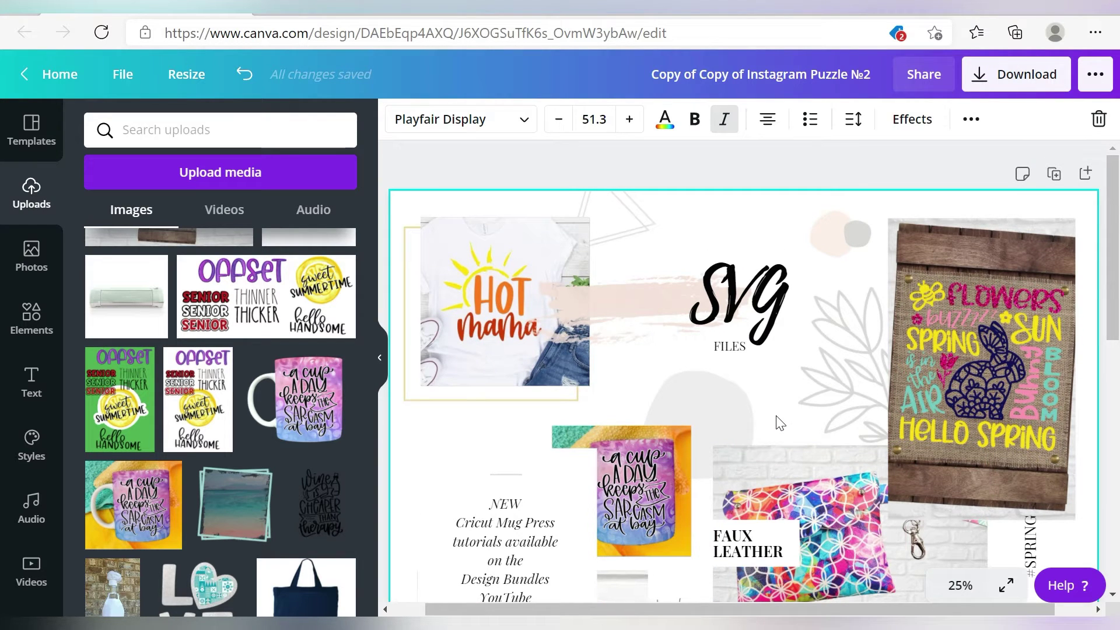
Move the vertical #SPRING hashtag slightly down, clear of the burlap sign photo above it.
left_click(960, 586)
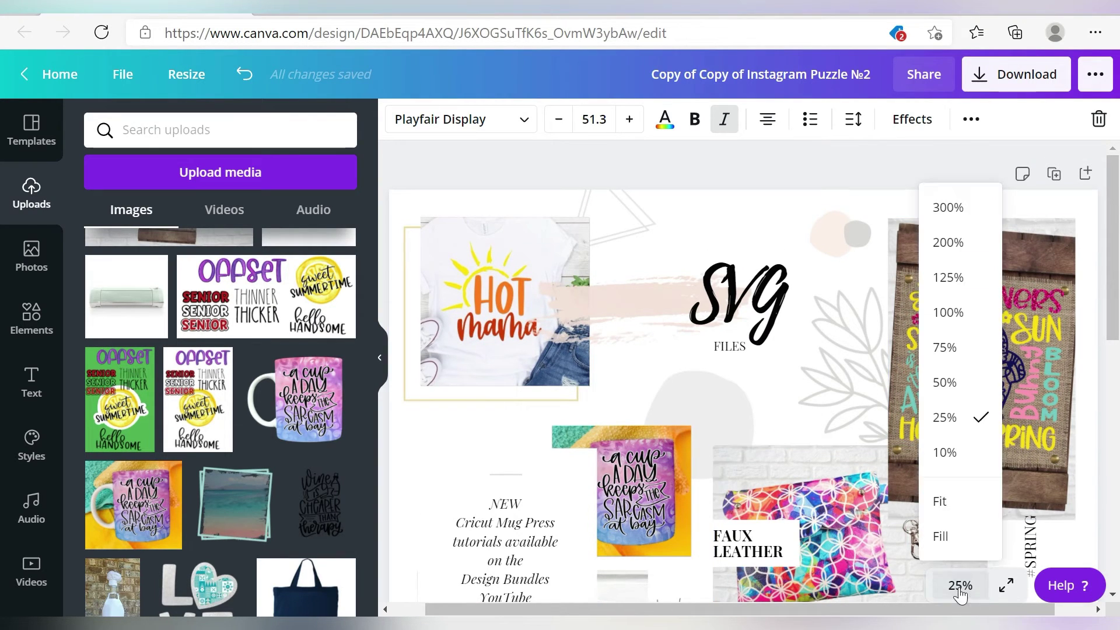
left_click(945, 453)
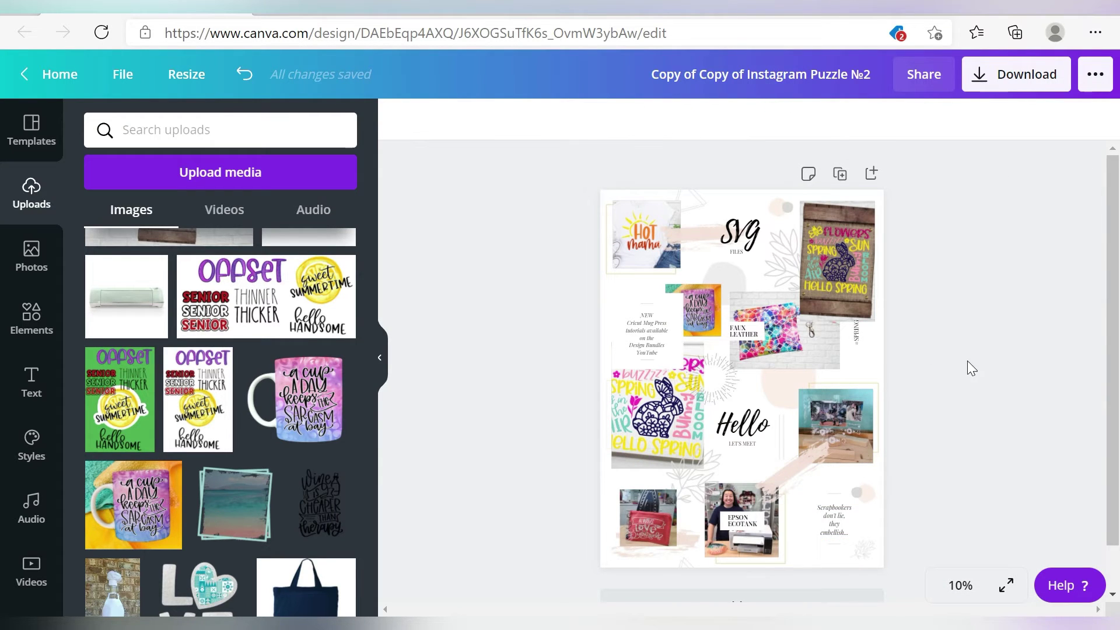
left_click(857, 341)
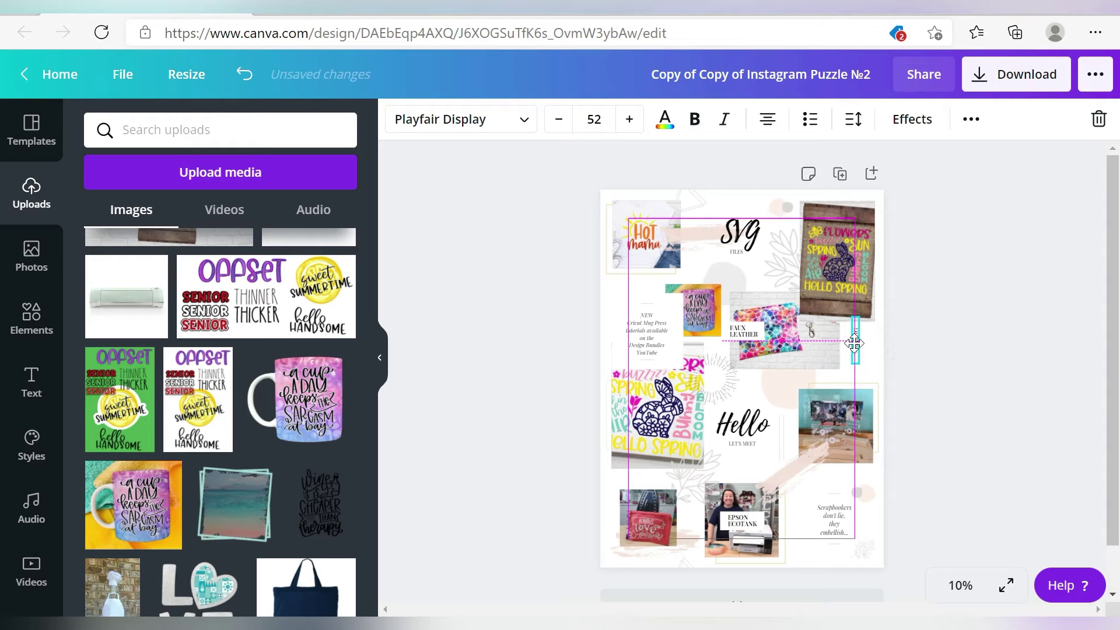
left_click(942, 329)
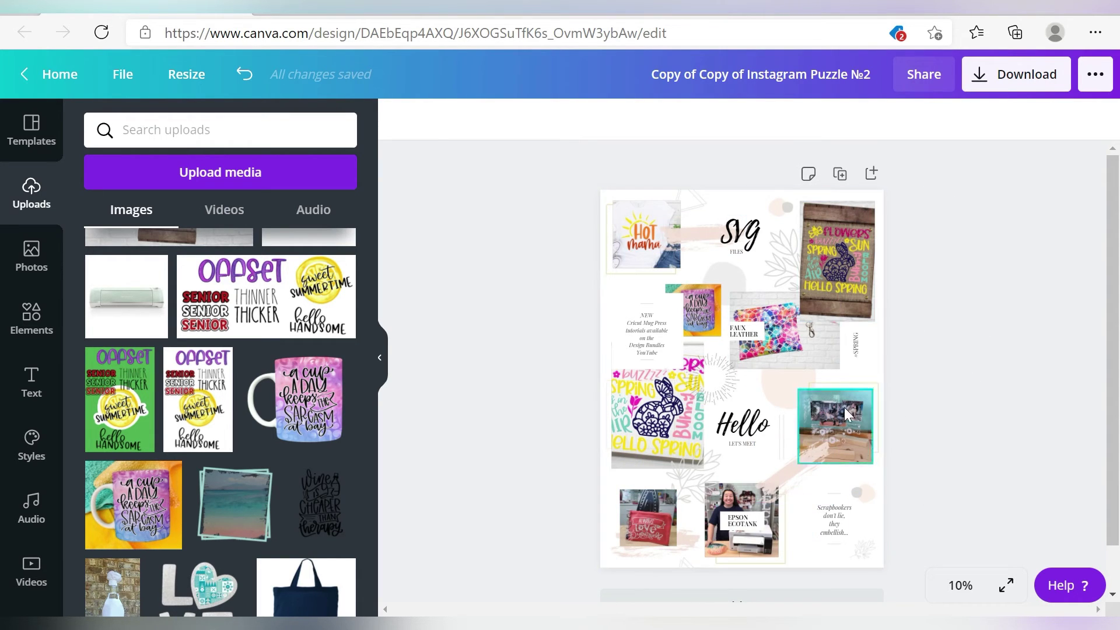
left_click(737, 374)
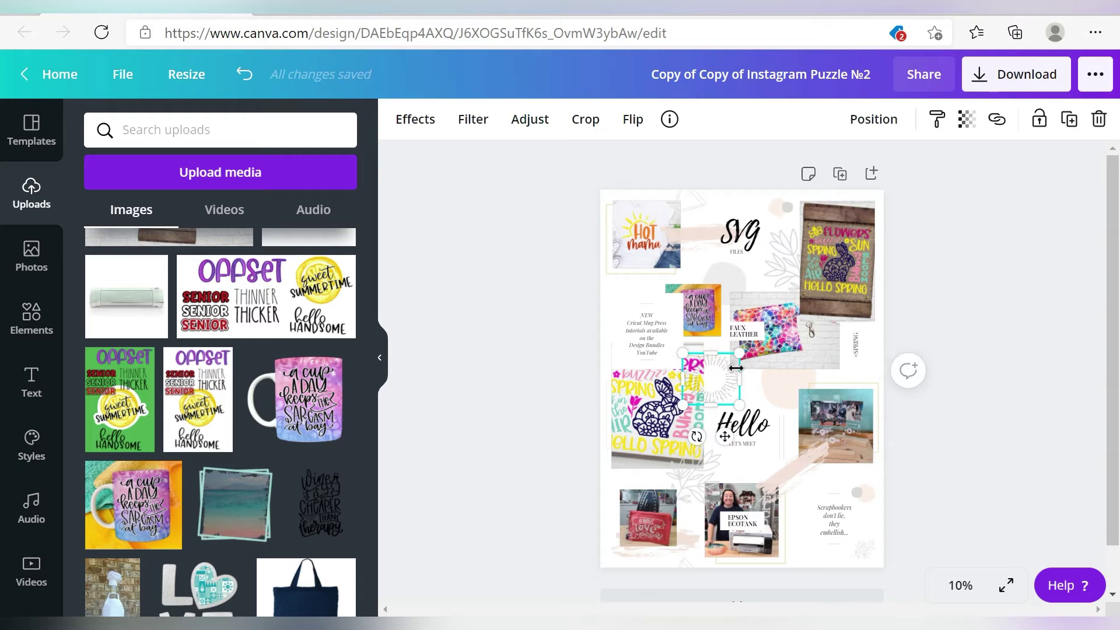
left_click(733, 273)
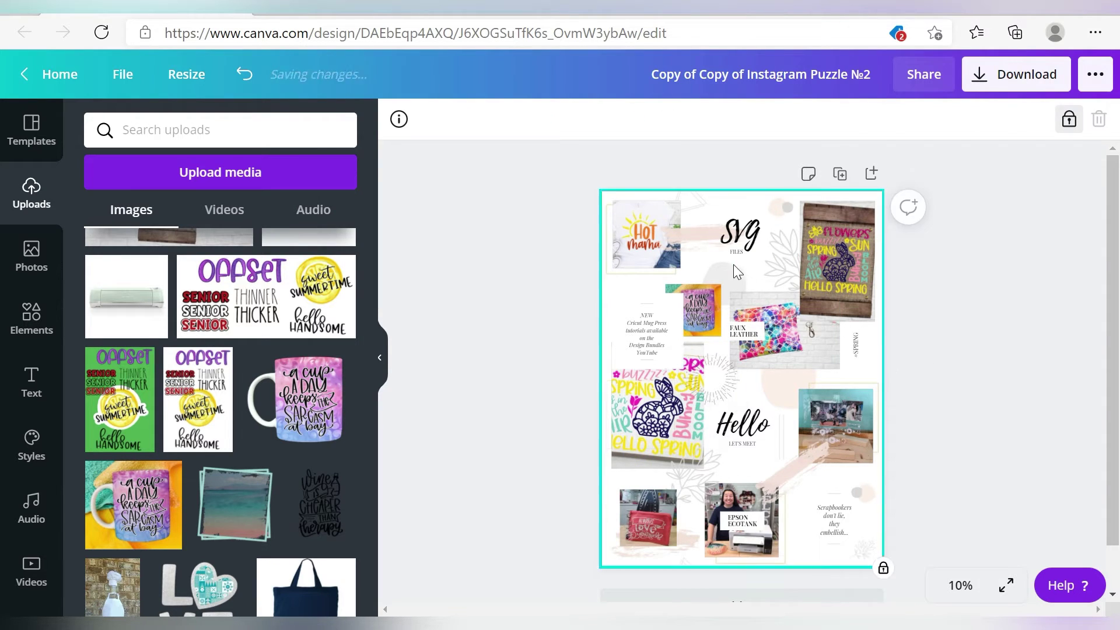
left_click(738, 235)
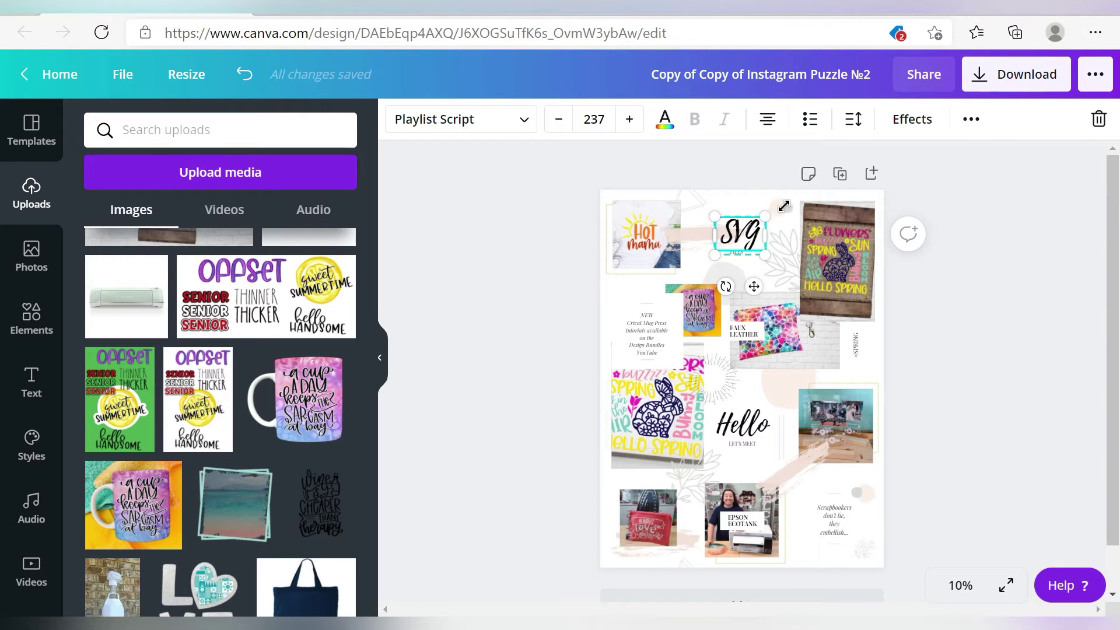
left_click(789, 280)
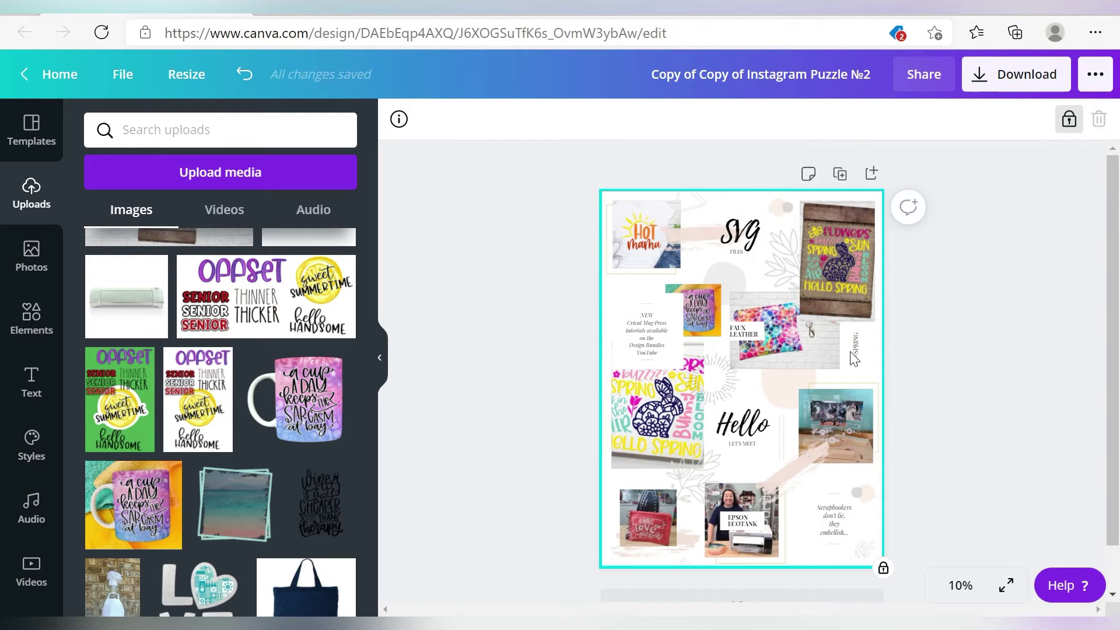
Download the finished puzzle design as a JPG at quality 100.
left_click(987, 337)
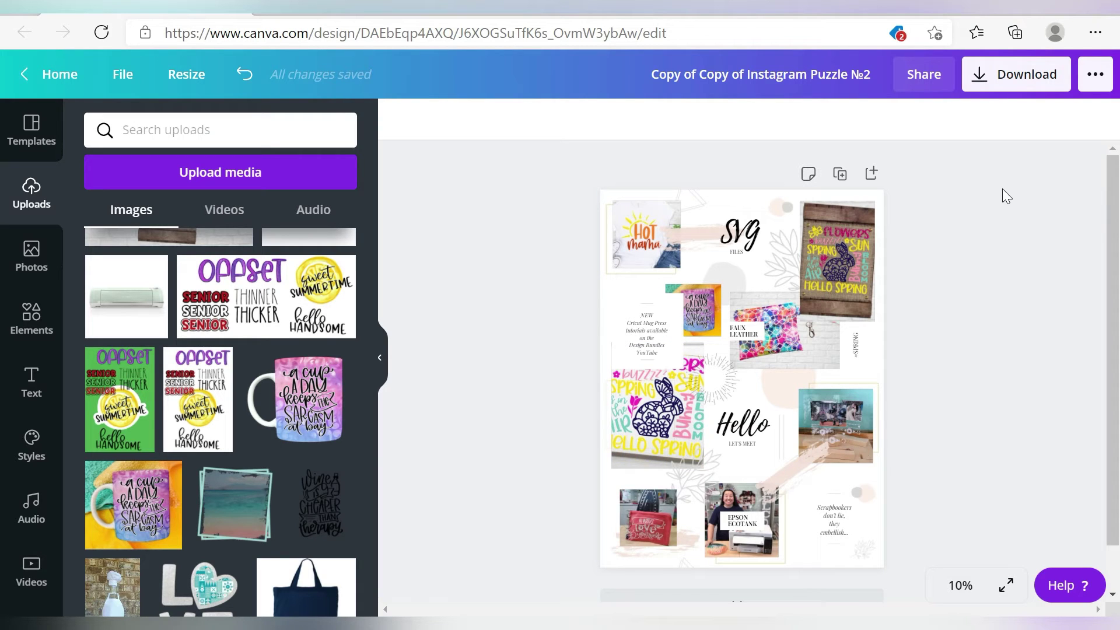
left_click(1026, 78)
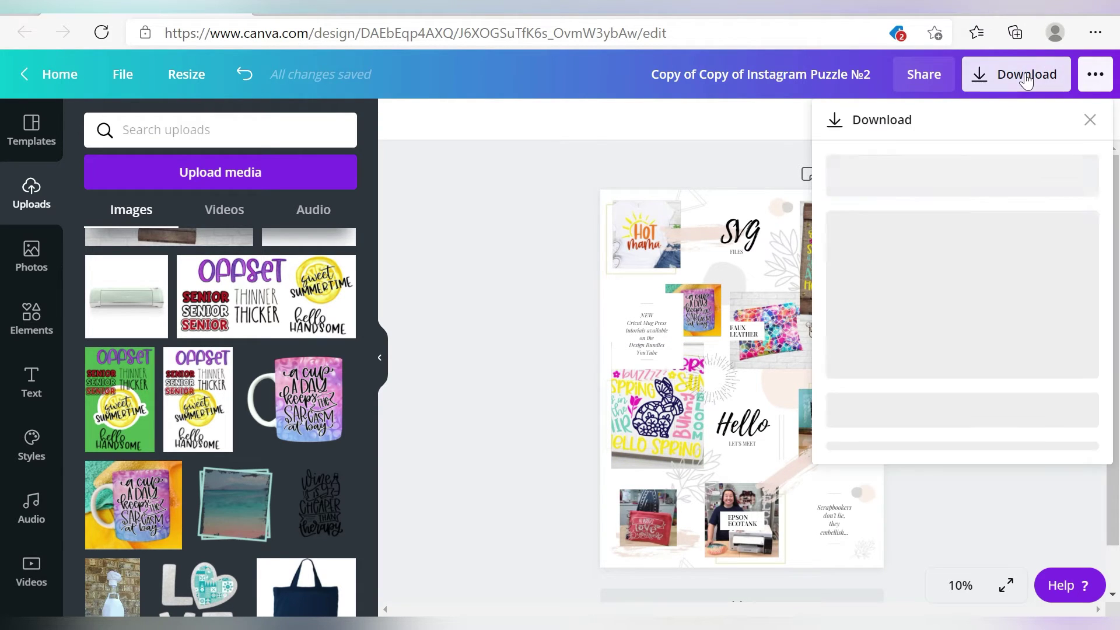
left_click(927, 291)
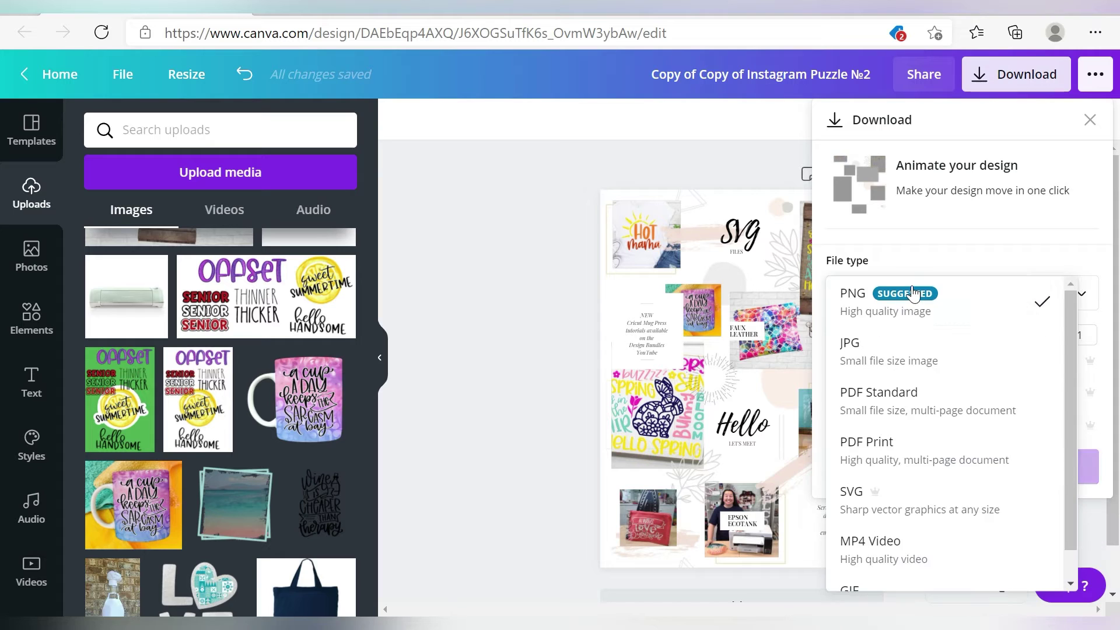
left_click(901, 344)
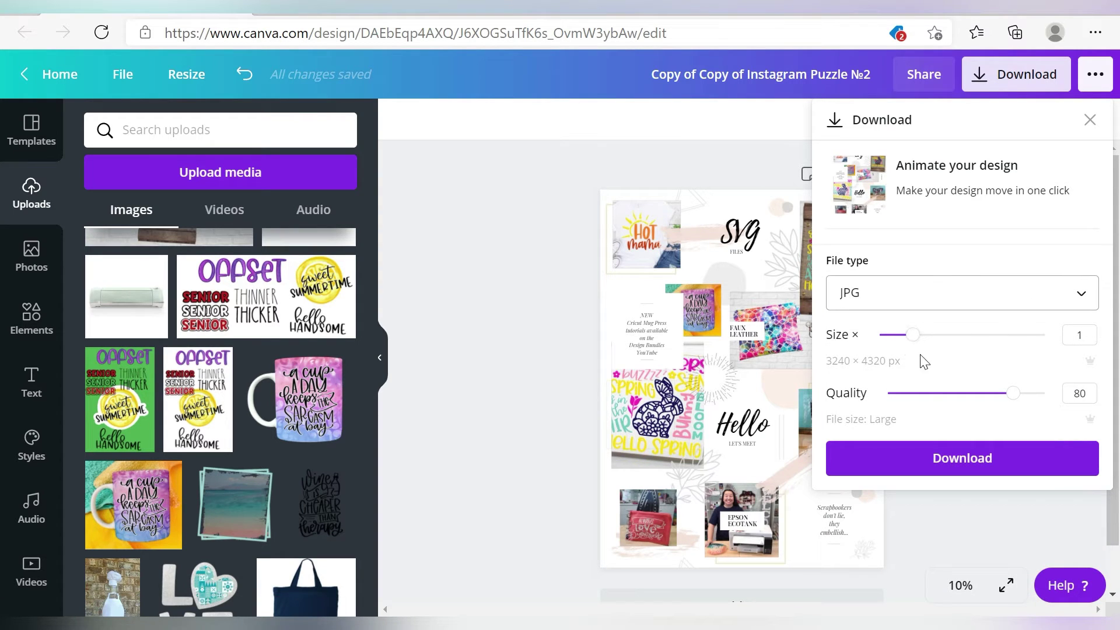
left_click_drag(1007, 403, 1069, 403)
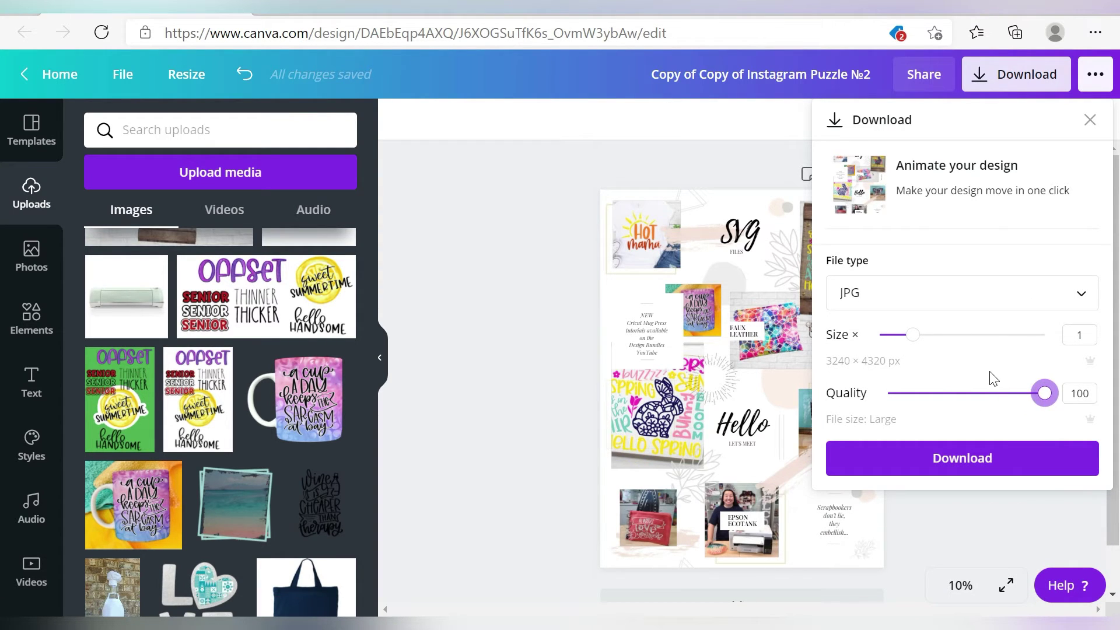
left_click(974, 460)
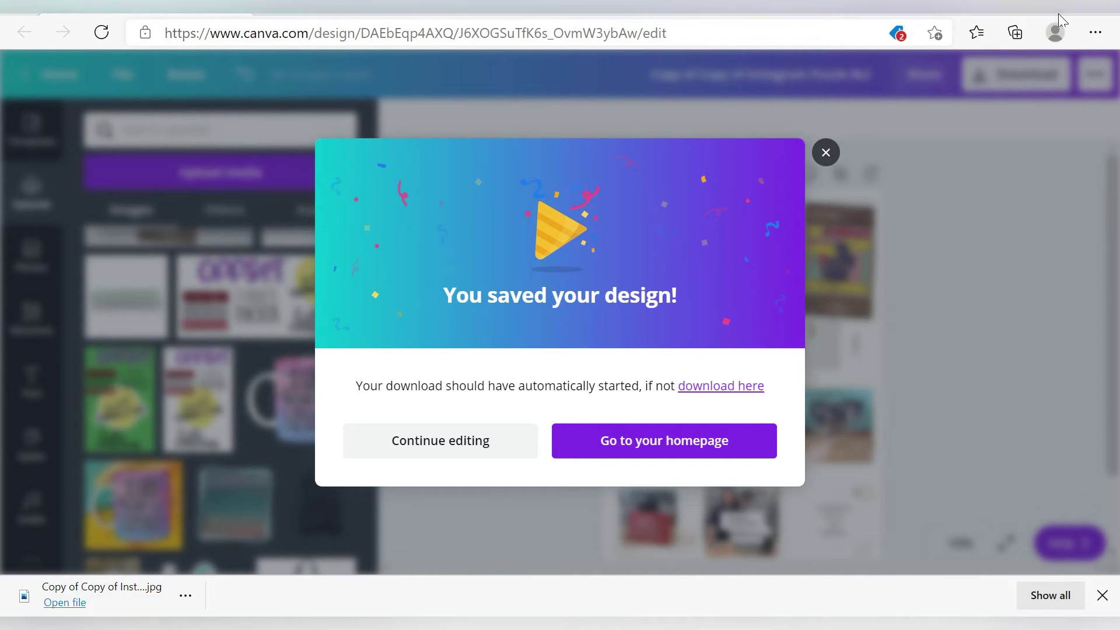
Switch to Instruction.pdf and read the step on slicing the image into 12 square posts with its cutting and output settings.
key("ctrl+Tab")
scroll(834, 337, "down", 5)
scroll(834, 337, "down", 10)
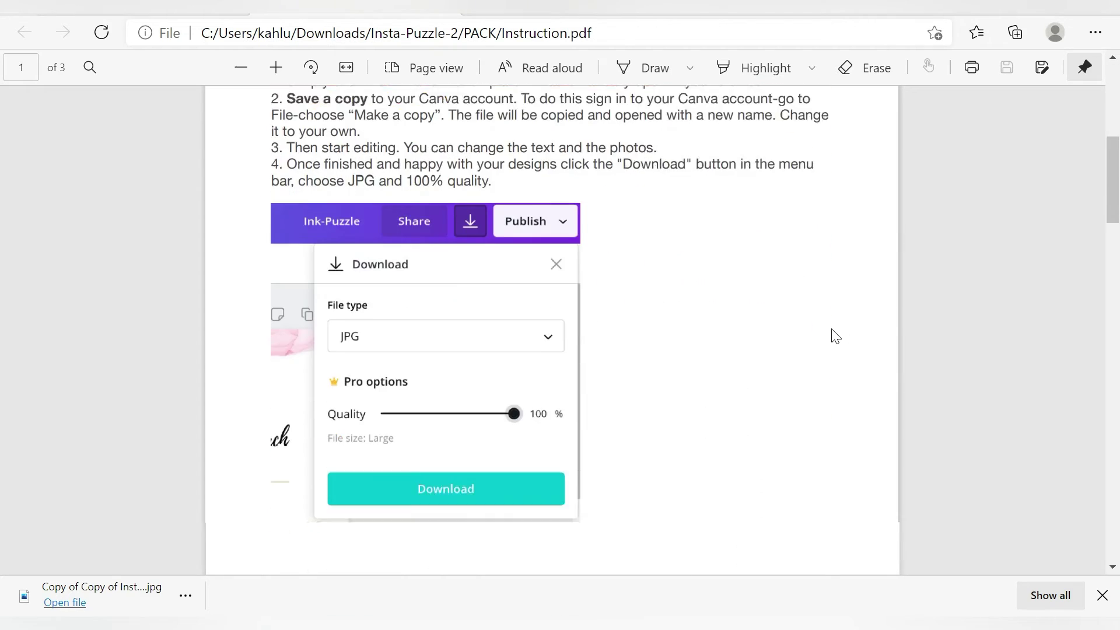
scroll(834, 333, "down", 1)
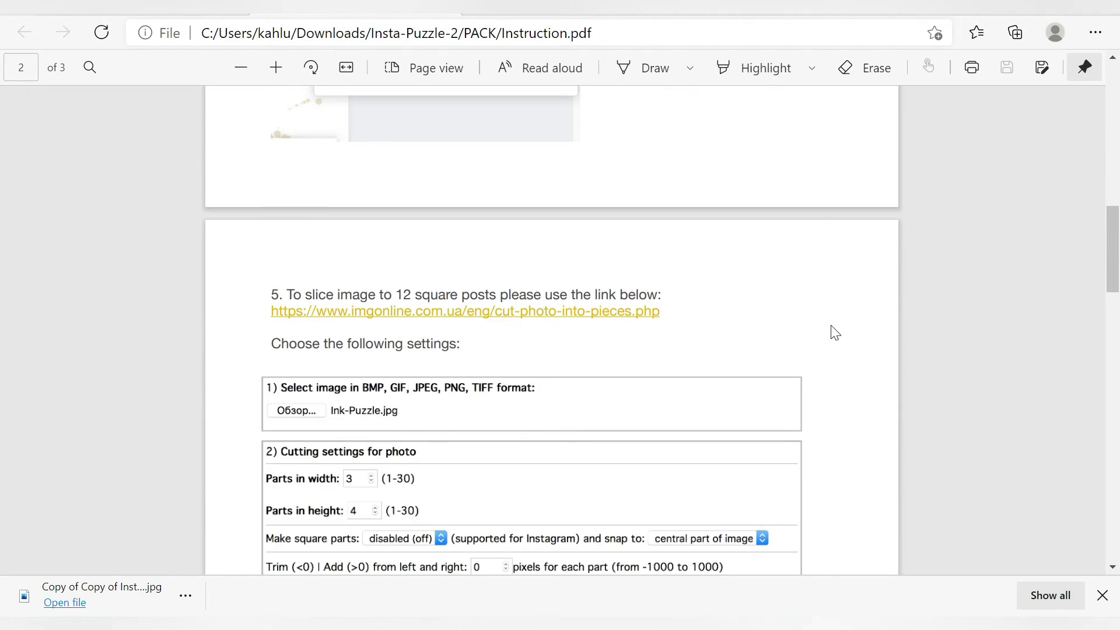
scroll(834, 337, "down", 2)
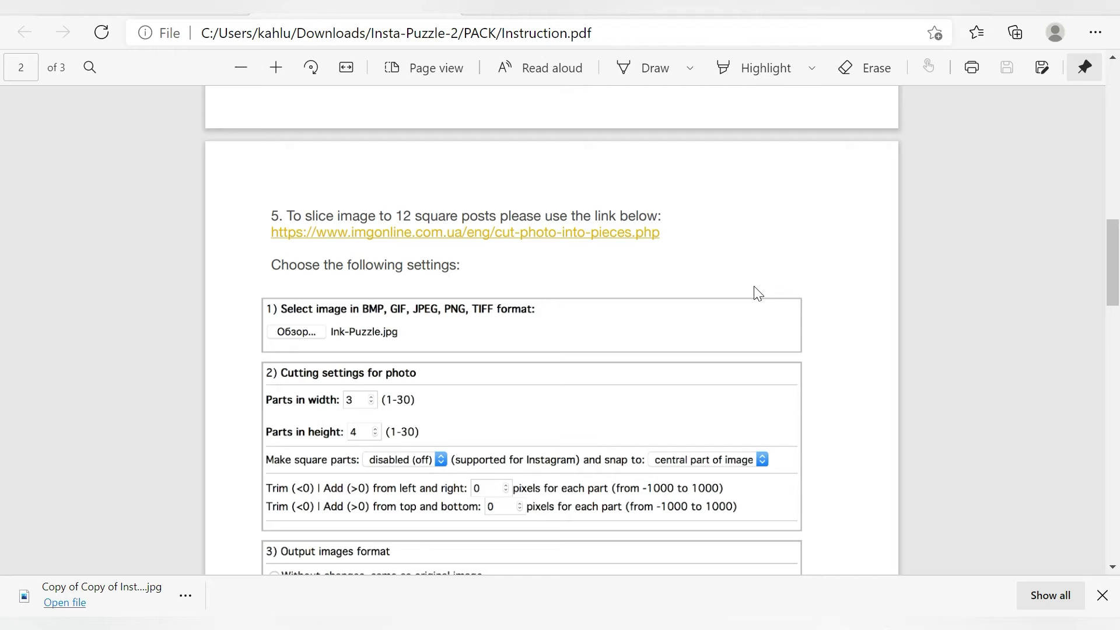
scroll(753, 286, "down", 3)
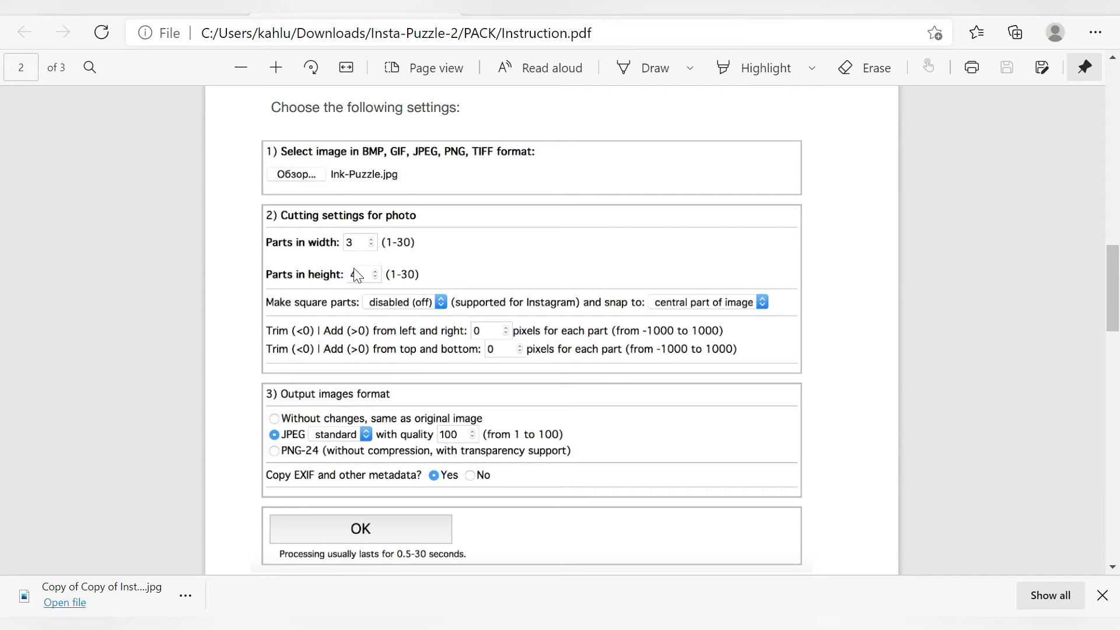
scroll(360, 286, "down", 1)
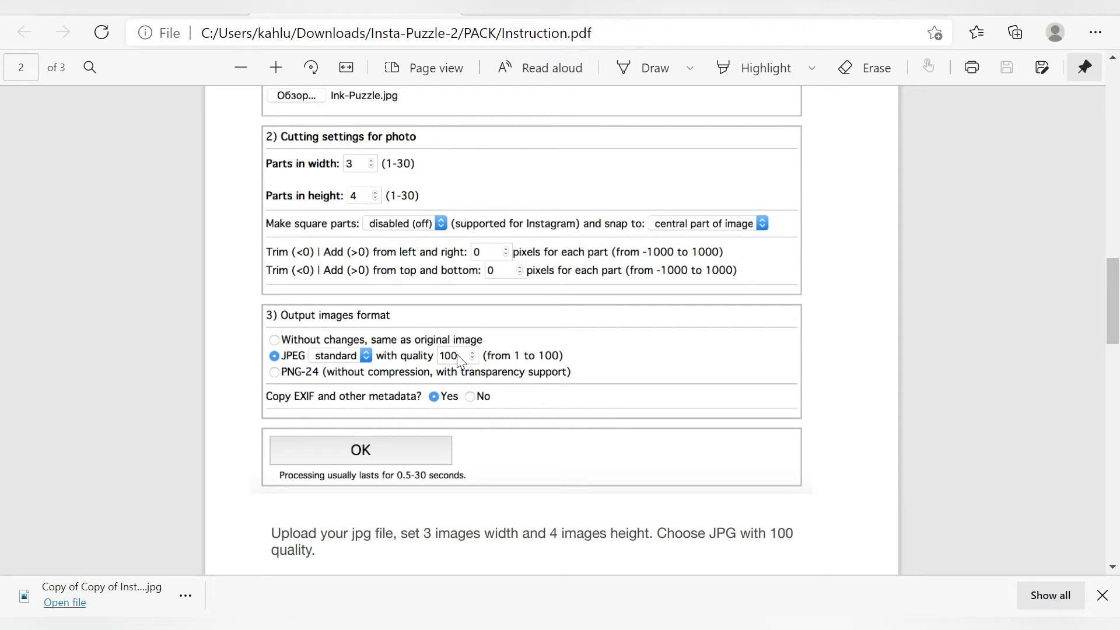
scroll(439, 303, "up", 5)
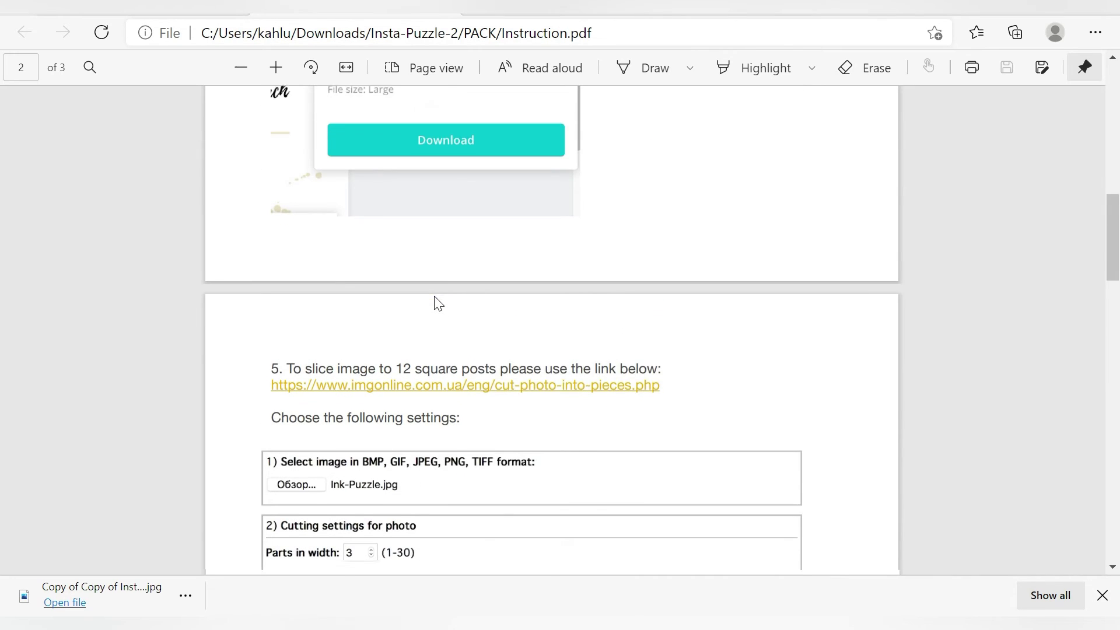
Open the cut-photo-into-pieces page linked in step 5 of the instructions and go to its image selection form.
scroll(439, 303, "down", 1)
left_click(420, 318)
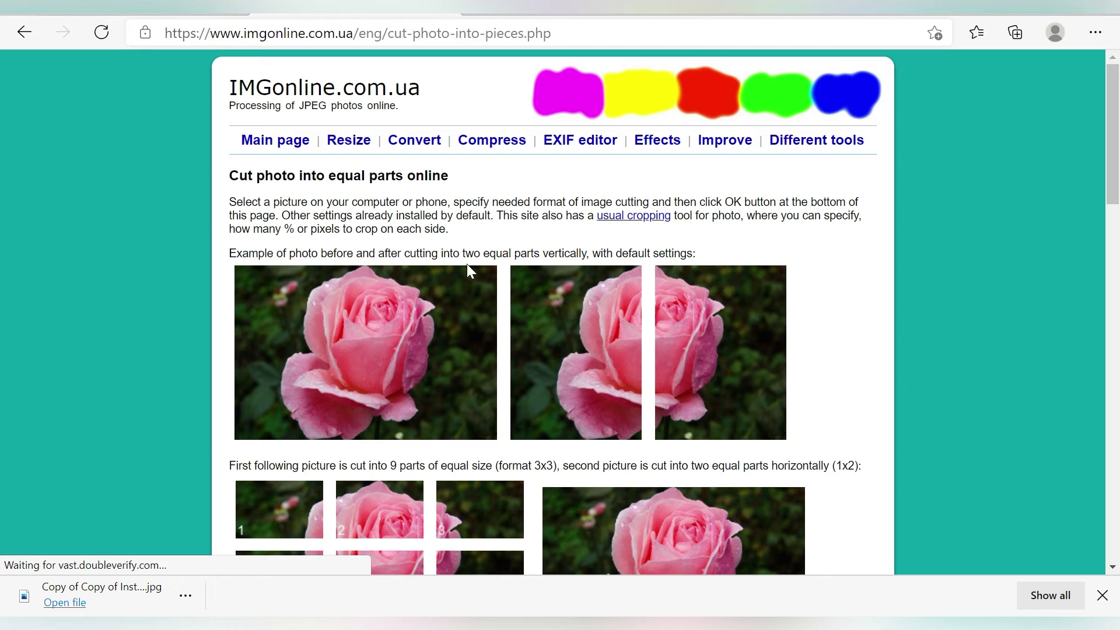
scroll(468, 264, "down", 5)
scroll(466, 258, "down", 9)
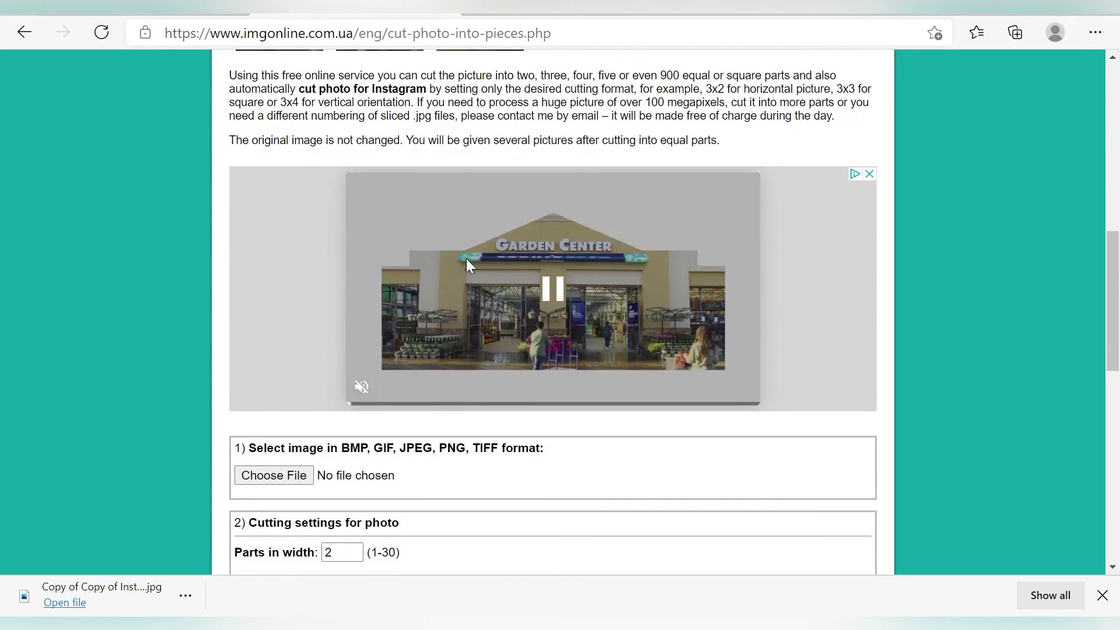
Check the downloaded puzzle image in the photo viewer, close it, and choose "Copy of Copy of Instagram Puzzle №2.jpg" as the image to cut.
left_click(79, 588)
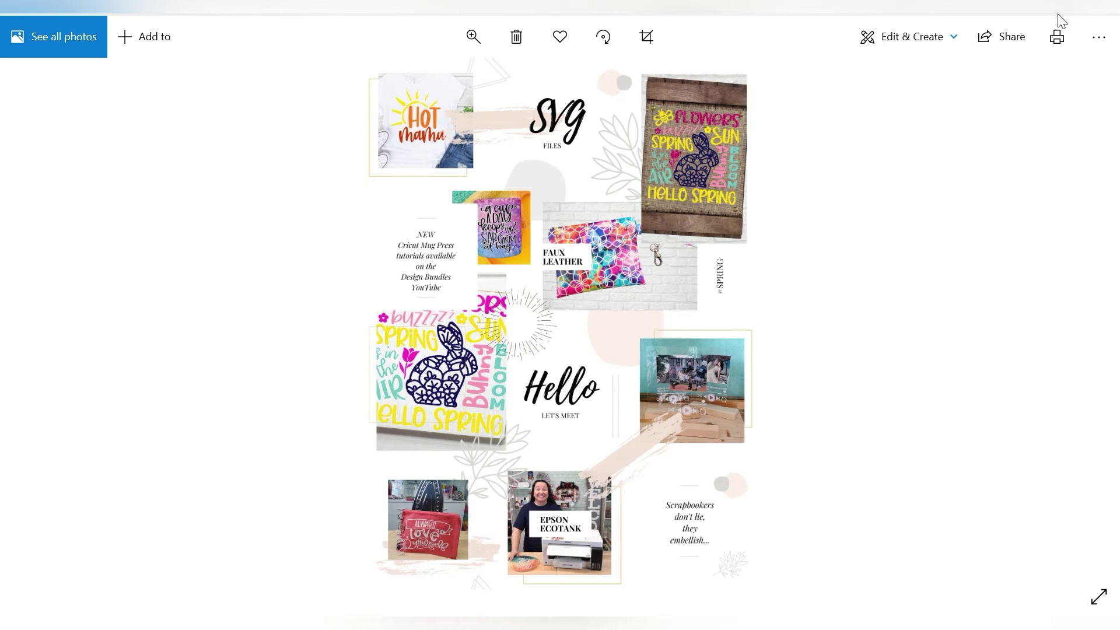
left_click(1106, 7)
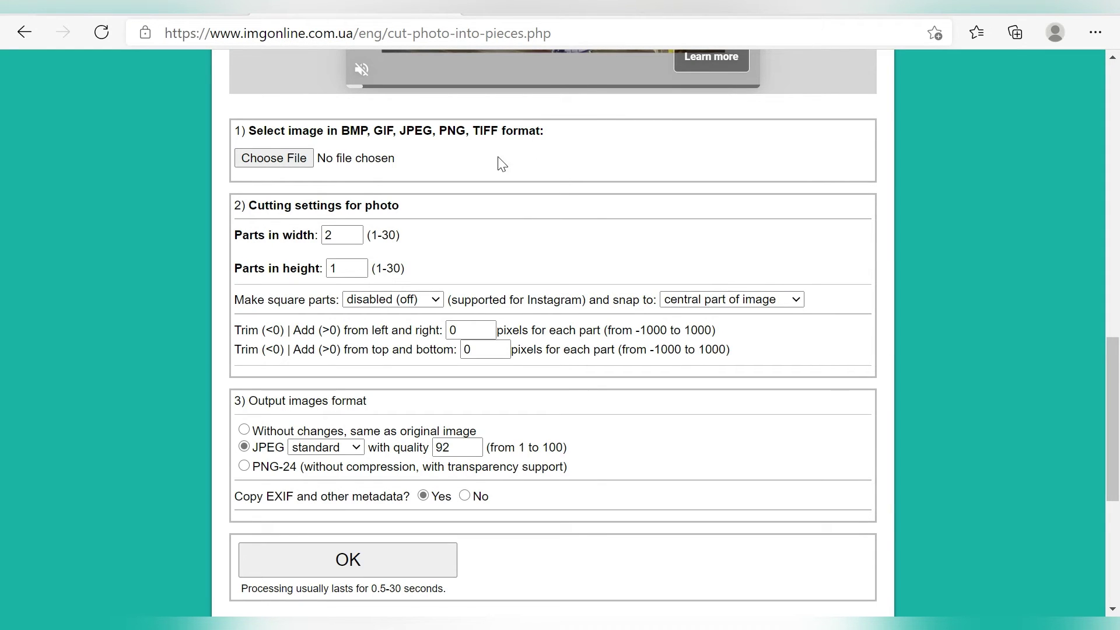
left_click(300, 165)
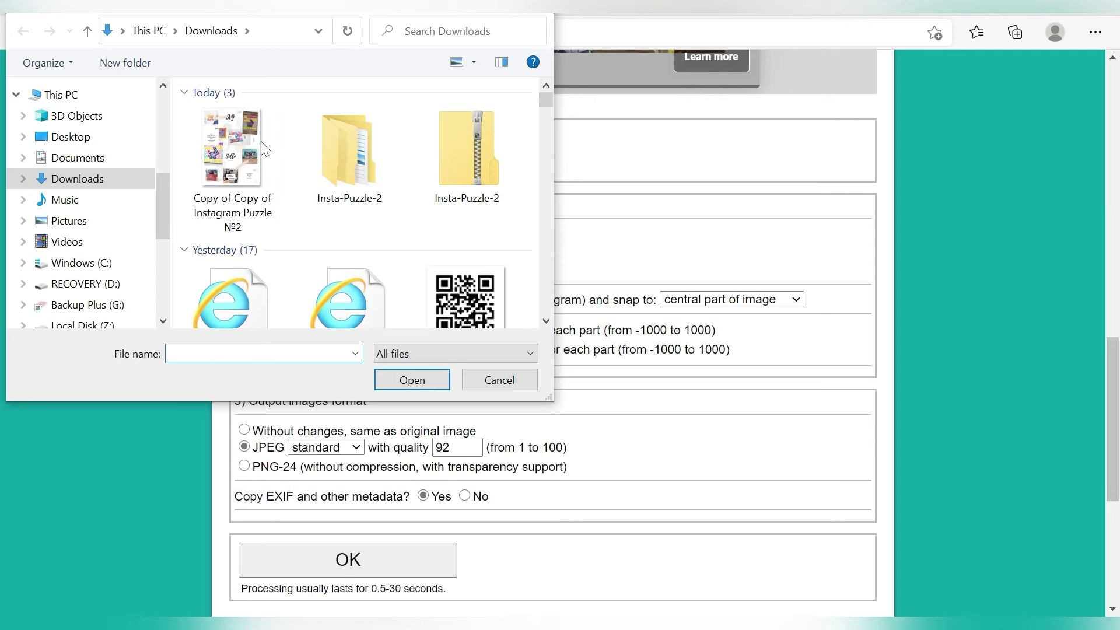
left_click(227, 140)
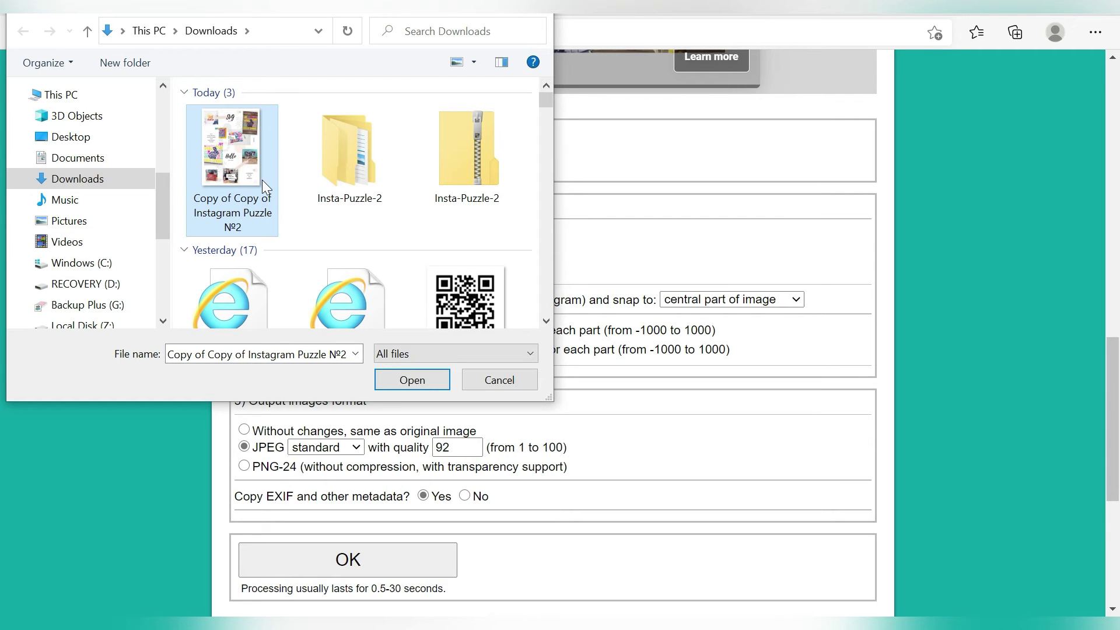
left_click(412, 379)
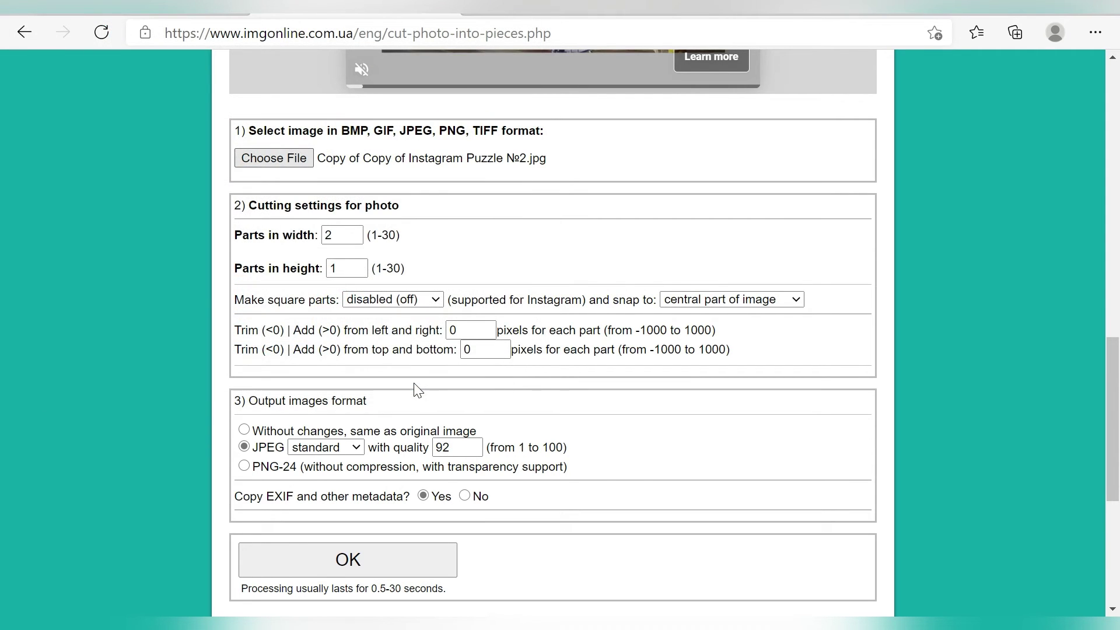
Set the cutting to 3 parts in width and 4 parts in height.
left_click(353, 231)
left_click(358, 265)
left_click(358, 265)
left_click(357, 265)
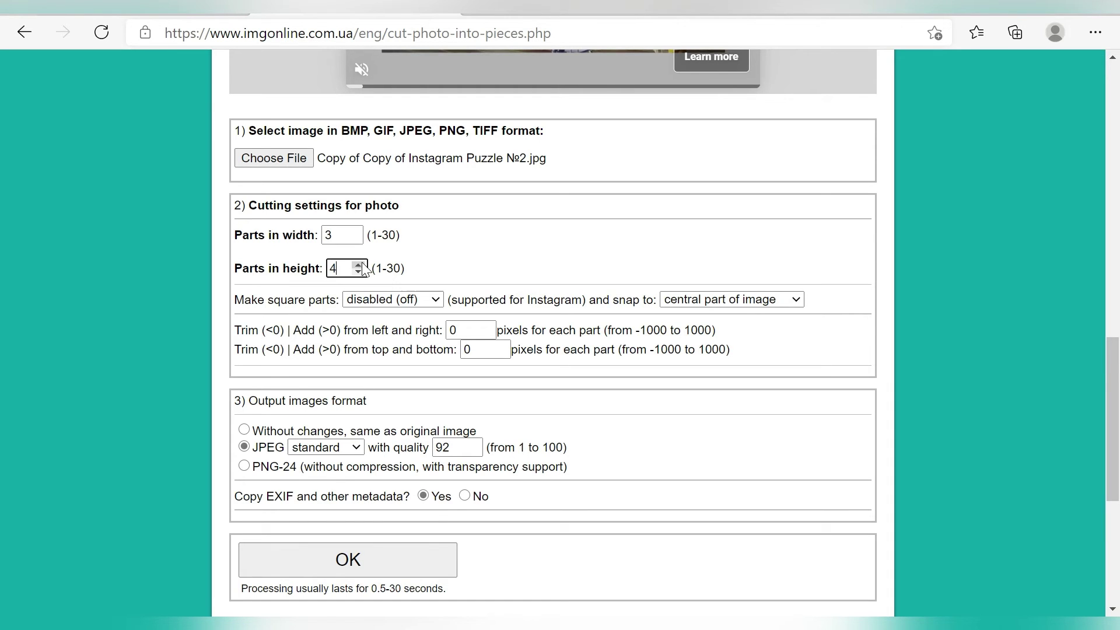
Set the JPEG output quality to 100 and start cutting the photo.
scroll(545, 259, "down", 1)
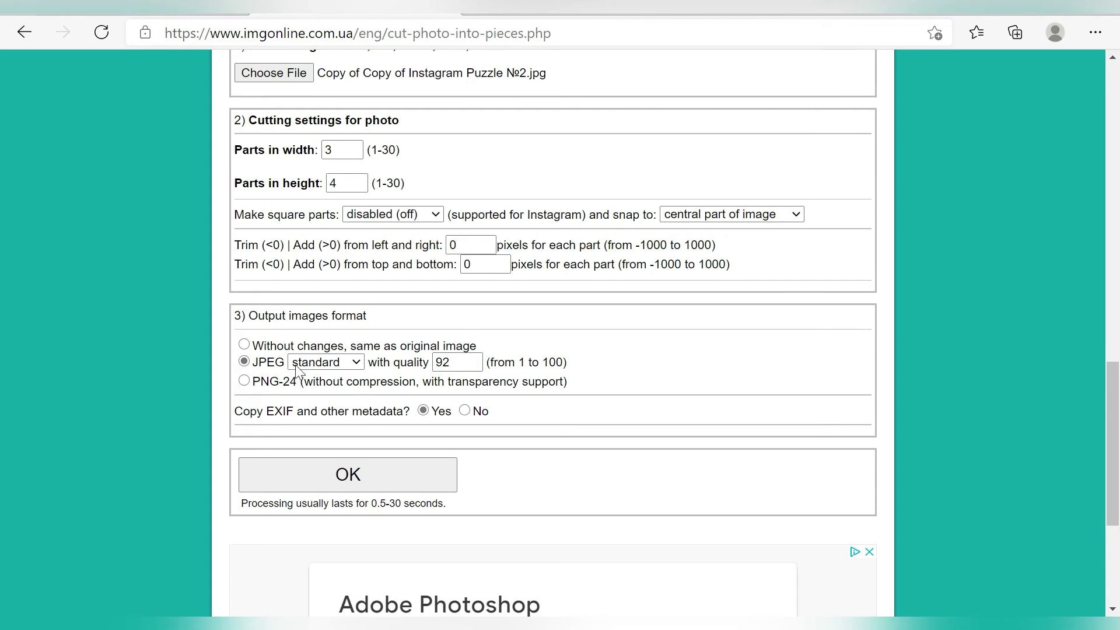
left_click_drag(474, 359, 473, 359)
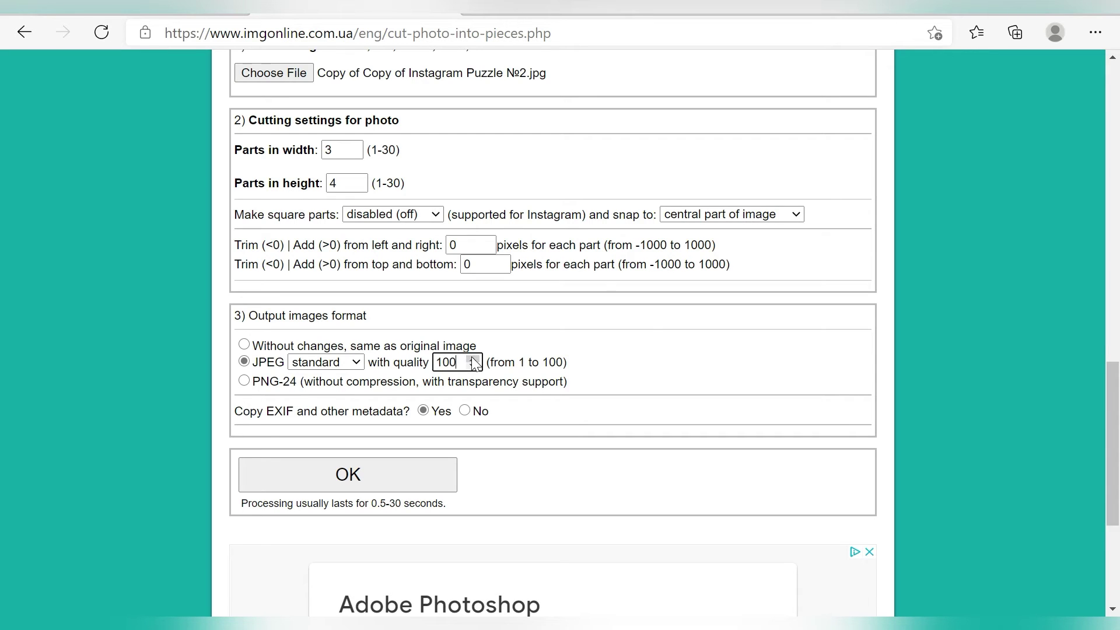
left_click(377, 473)
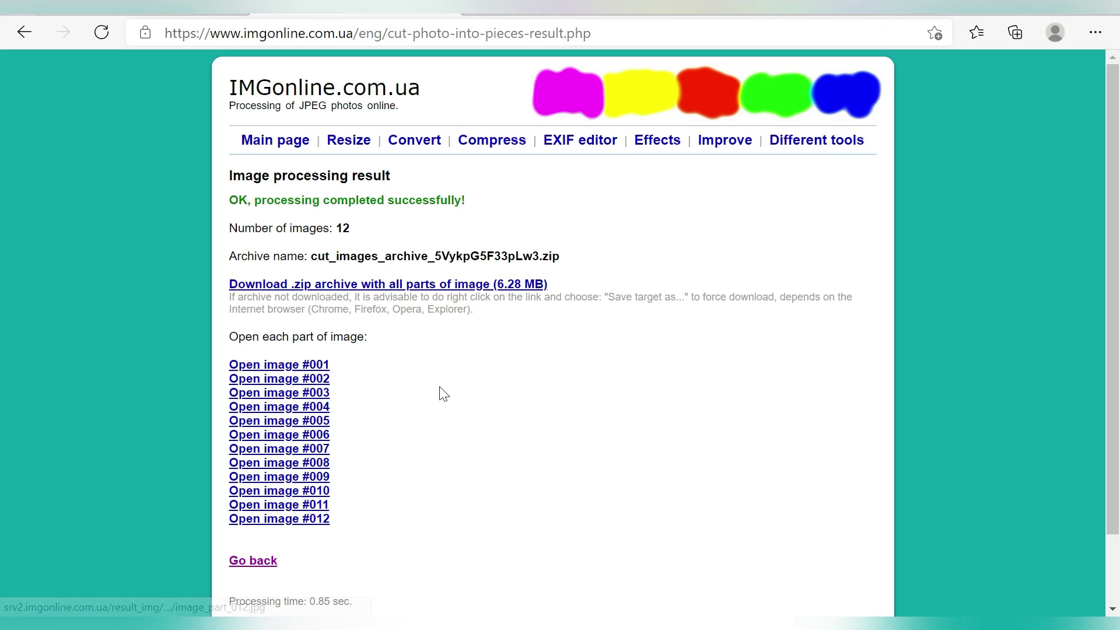
Download the .zip archive with all parts of the image and extract all its contents.
left_click(327, 284)
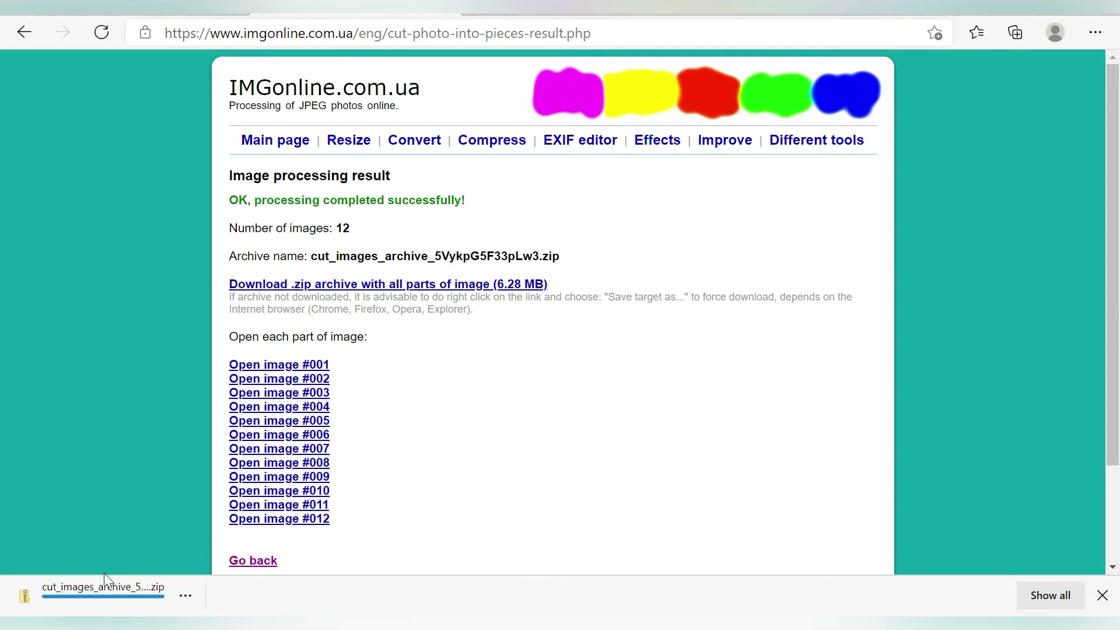
left_click(97, 600)
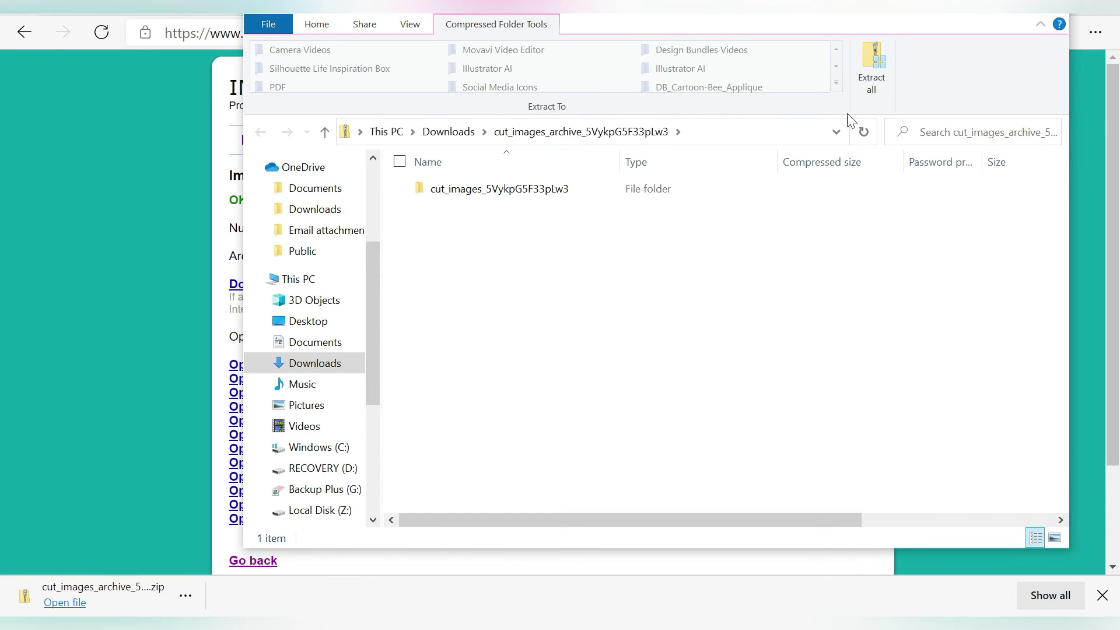
left_click(882, 68)
left_click(706, 491)
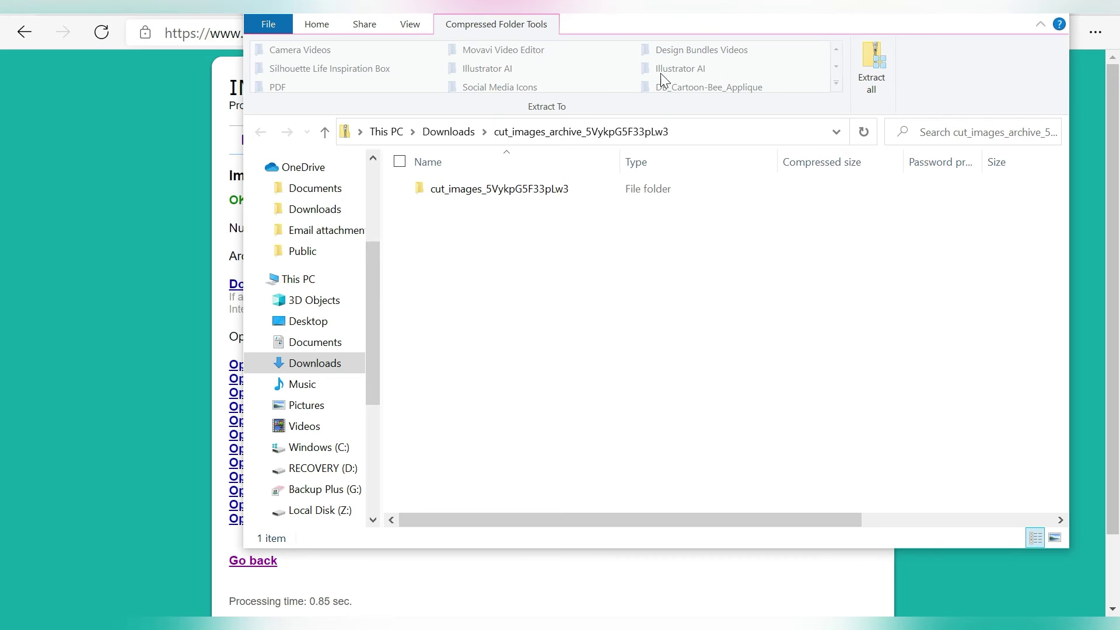
Open the extracted archive in Downloads and its inner cut_images folder with the sliced pictures.
left_click(315, 363)
double_click(723, 230)
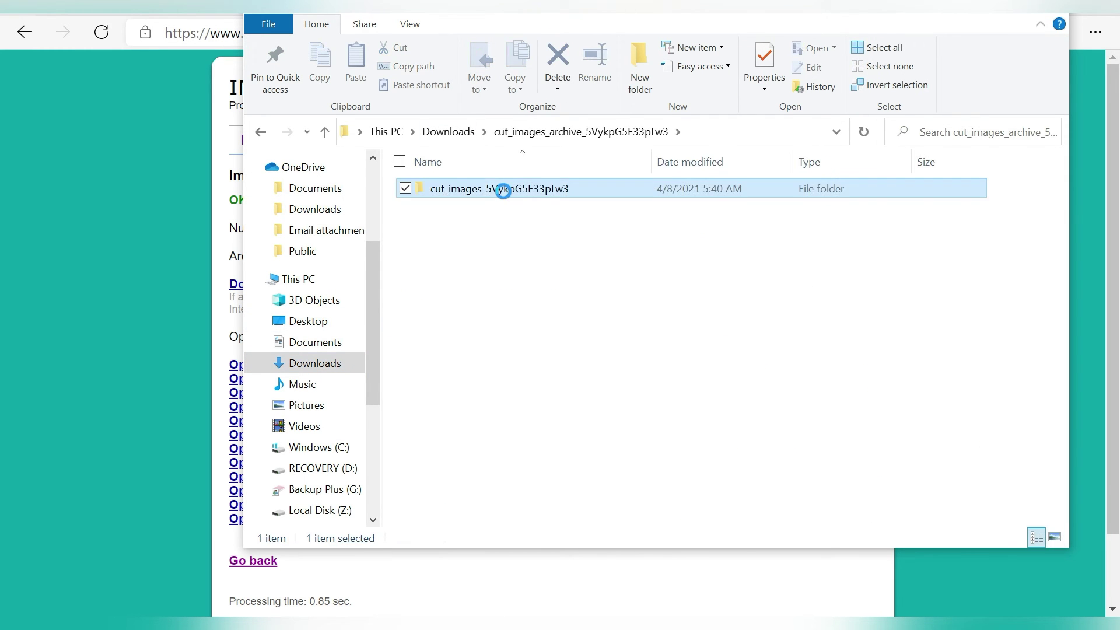
double_click(505, 192)
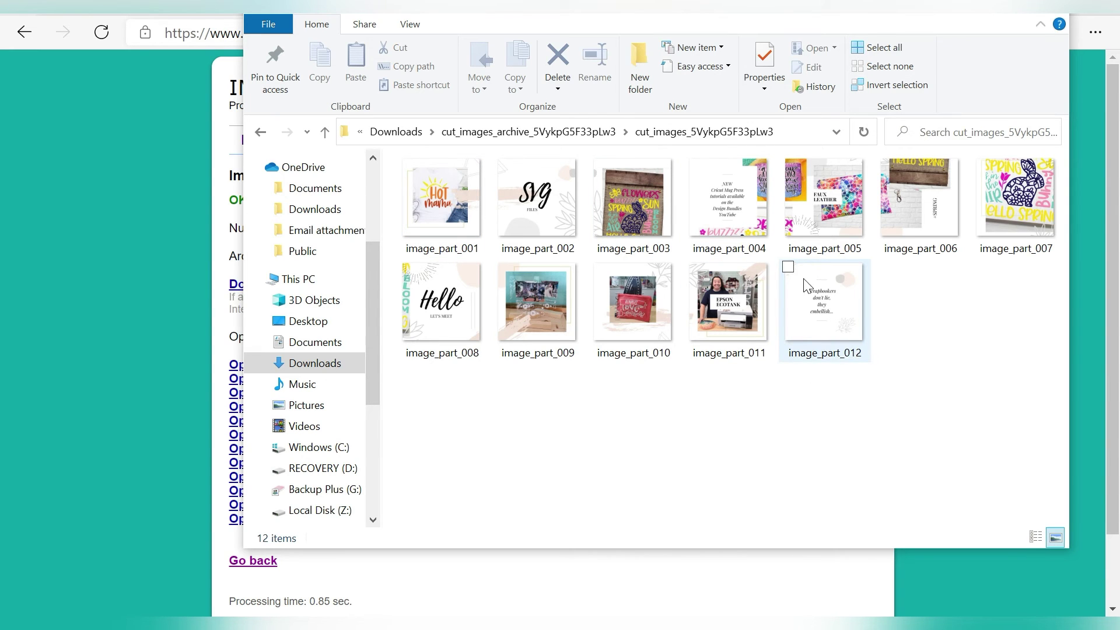
Go through the sliced images in reverse order, from image_part_012 back to image_part_008.
mouse_move(846, 331)
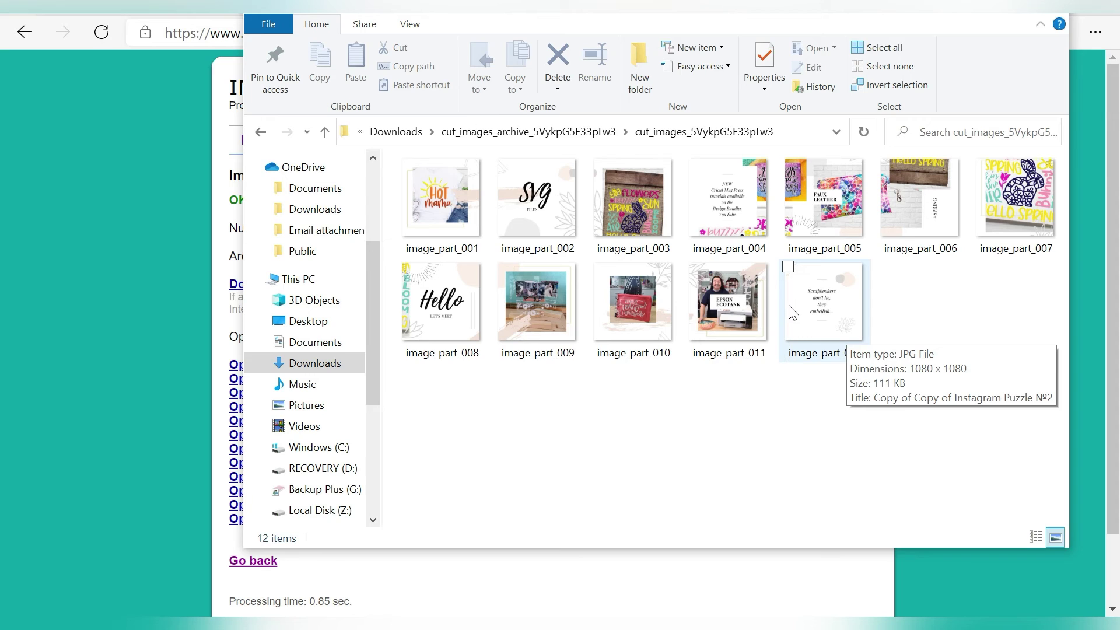
left_click(815, 292)
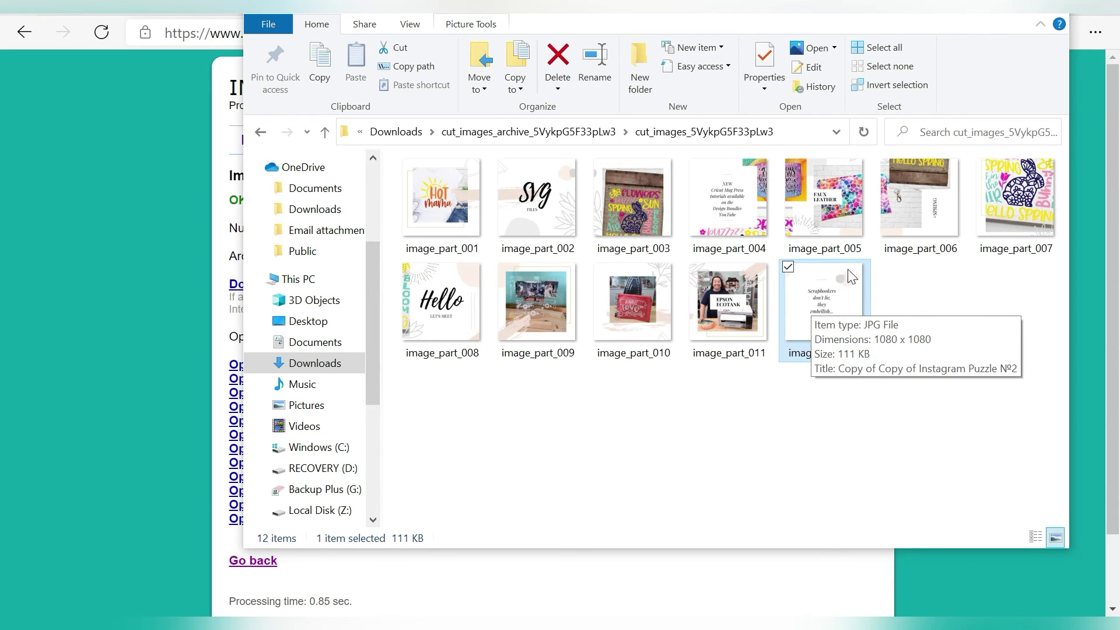
double_click(839, 311)
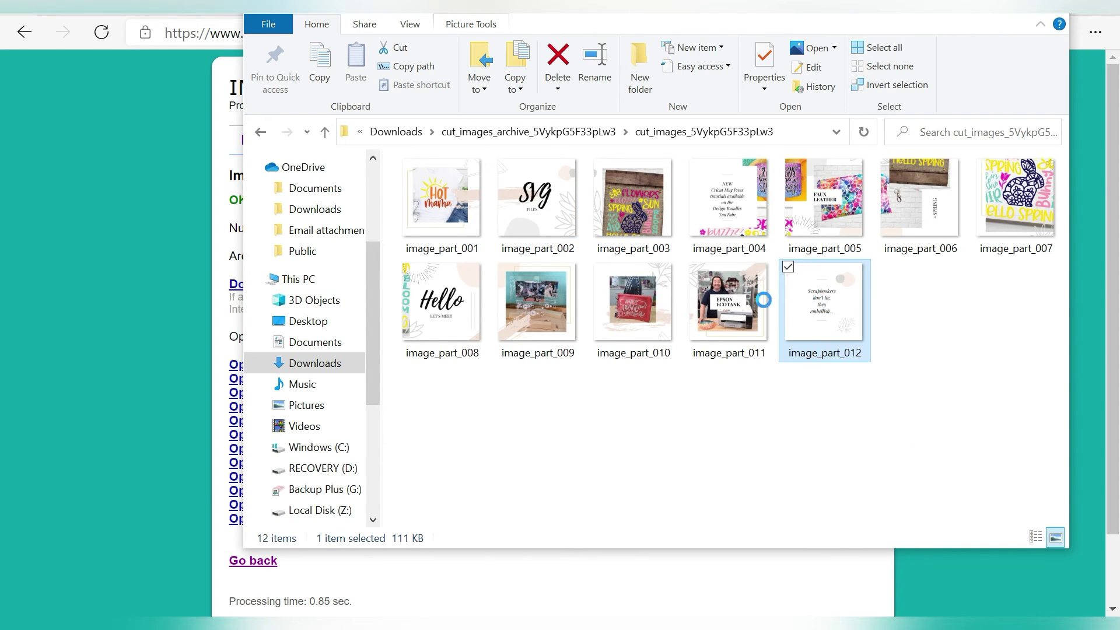
left_click(744, 299)
left_click(636, 309)
left_click(537, 312)
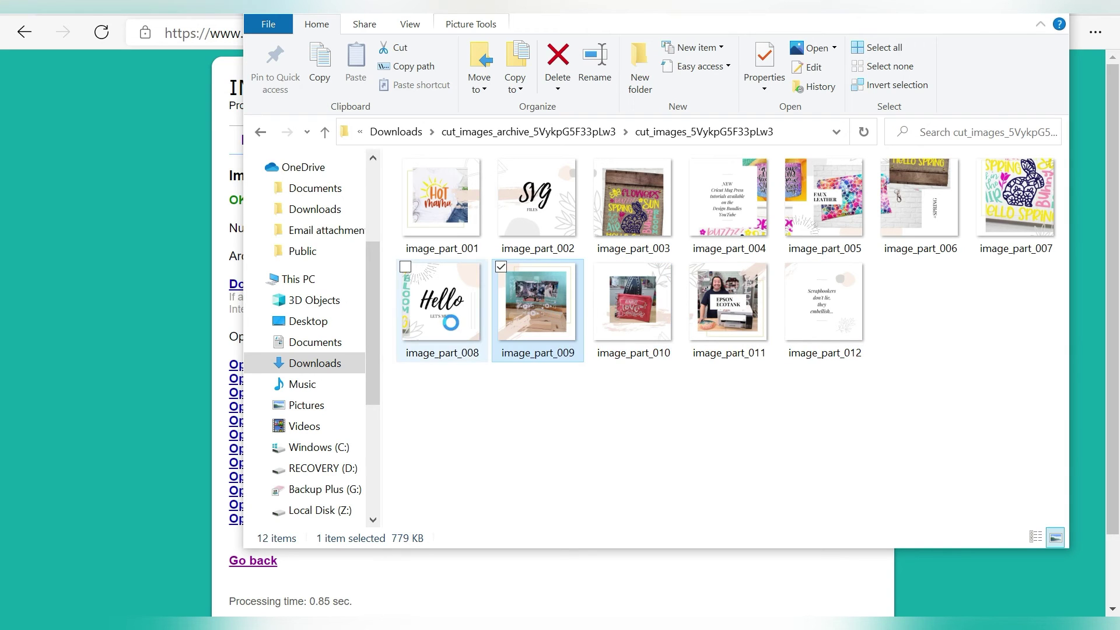
left_click(450, 322)
left_click(722, 405)
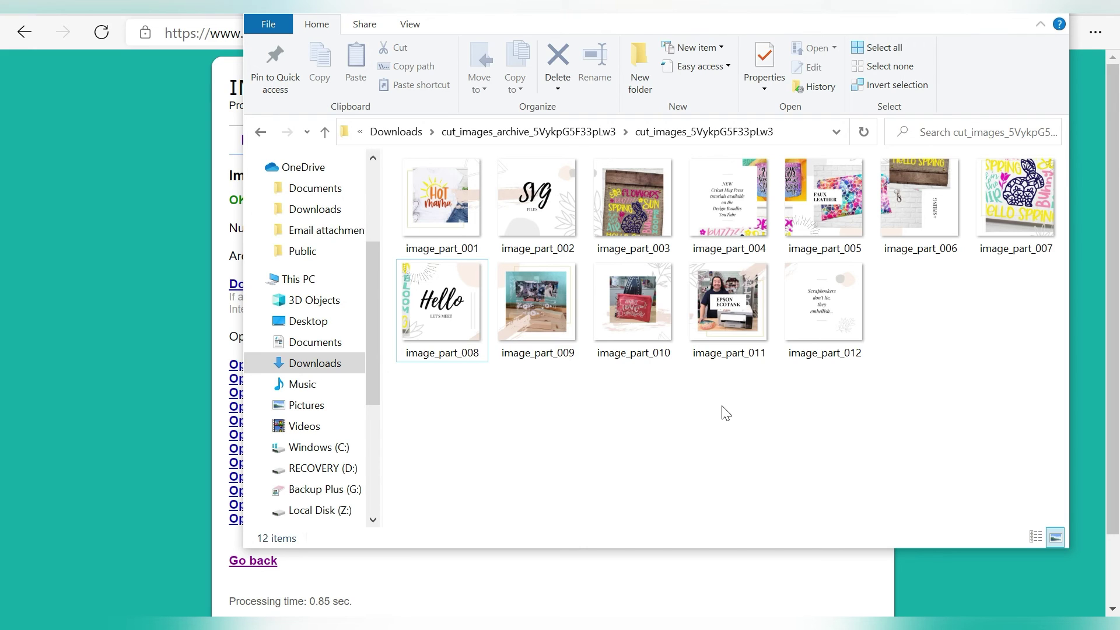
Move the folder window of sliced images so that its whole frame fits on the screen.
mouse_move(710, 277)
left_click_drag(637, 15, 547, 55)
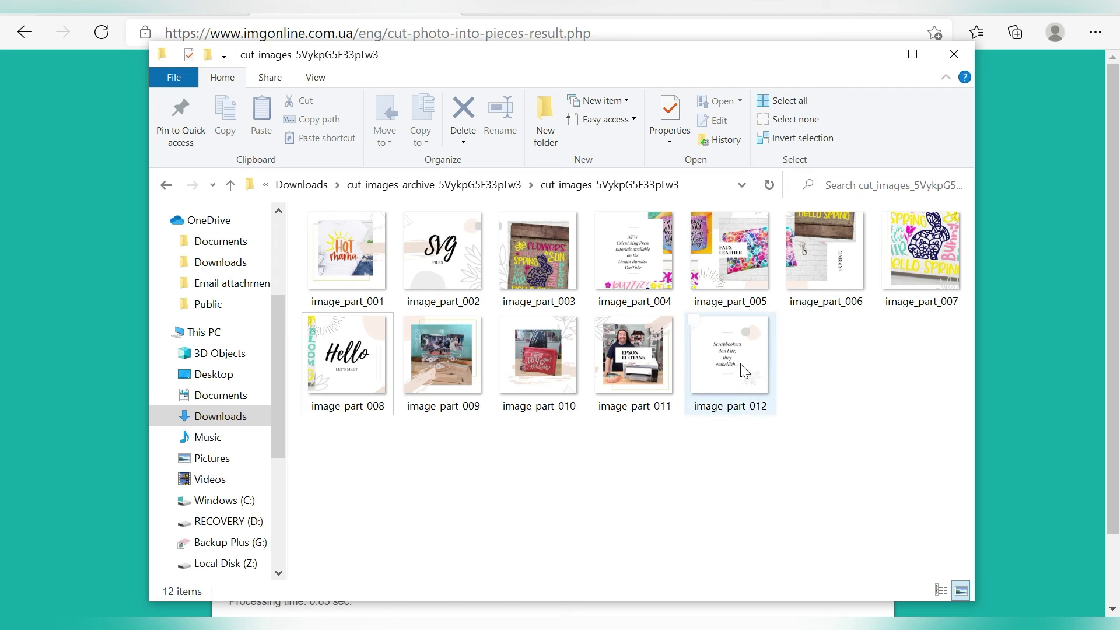
mouse_move(749, 371)
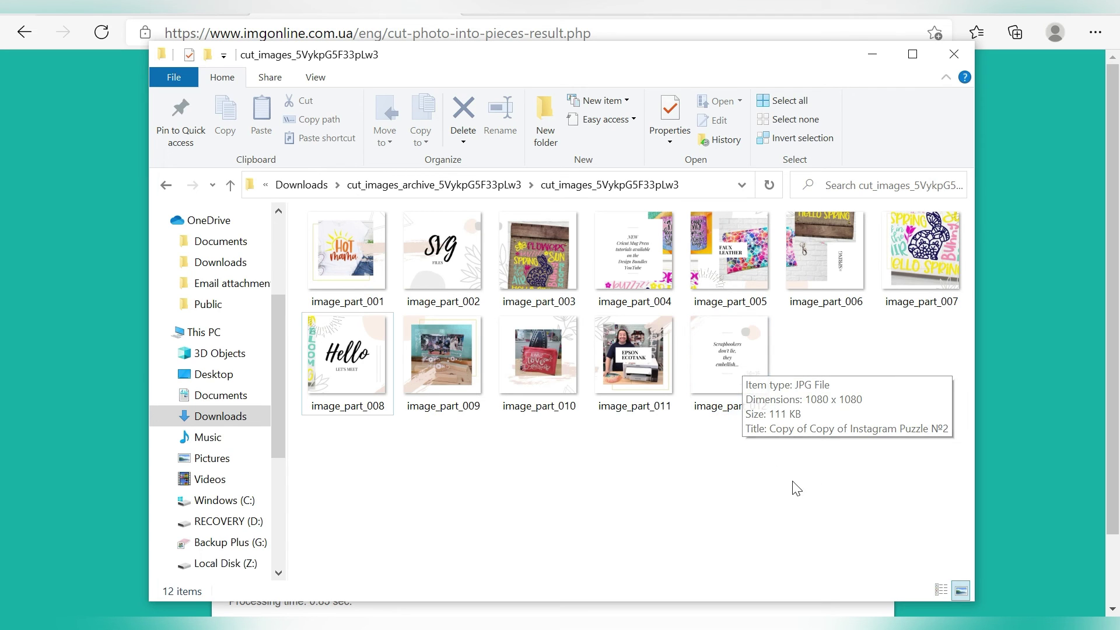